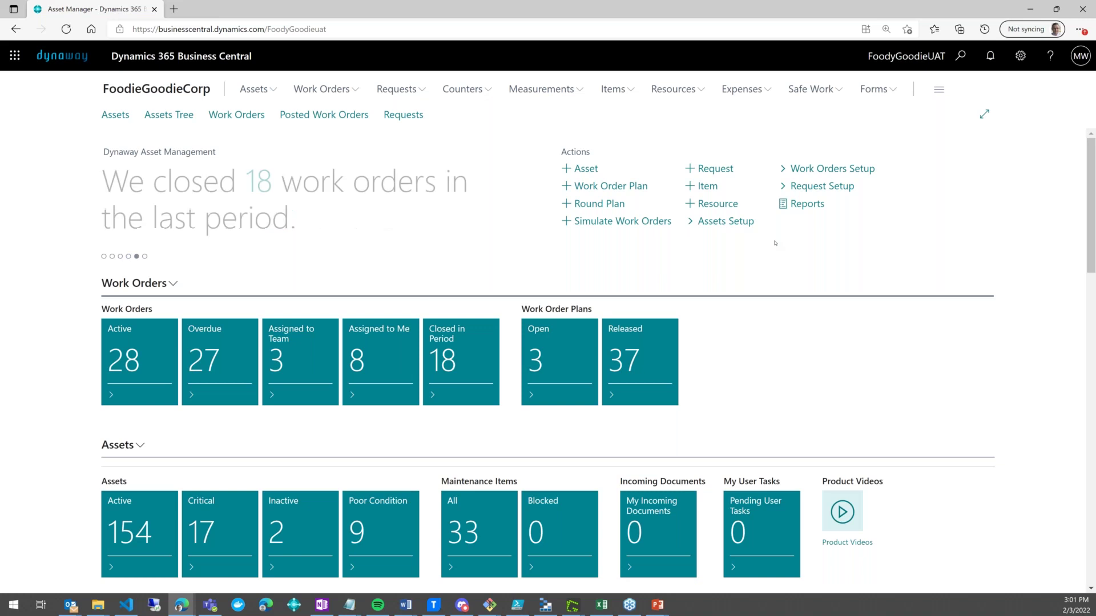
Step: Open work order plan WOP.000040 for Planetary Mixer A200 from the Work Order Plans list
click(322, 92)
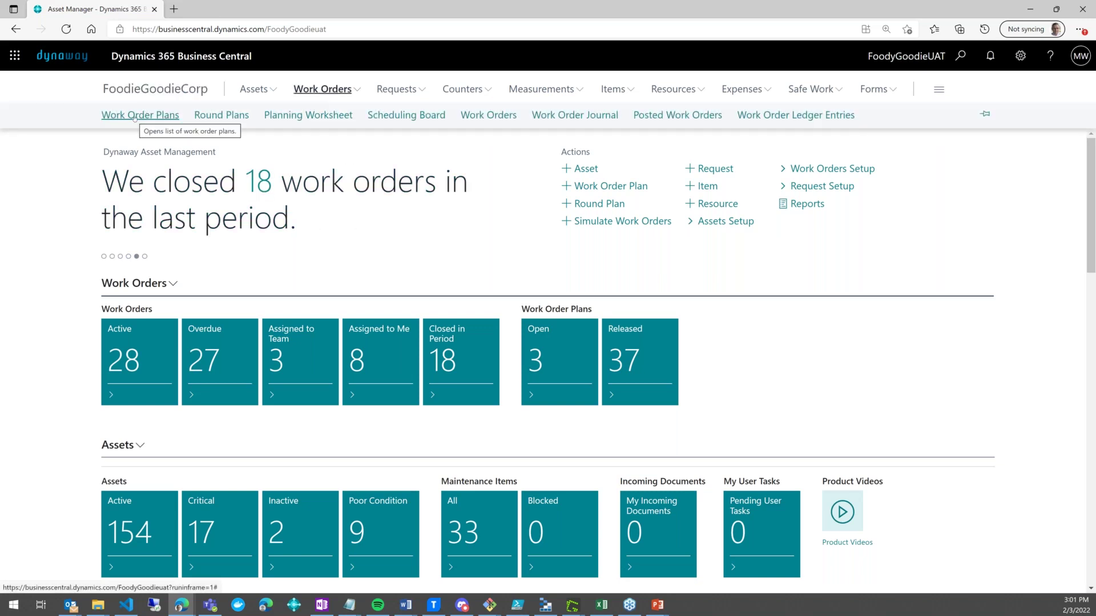
click(135, 117)
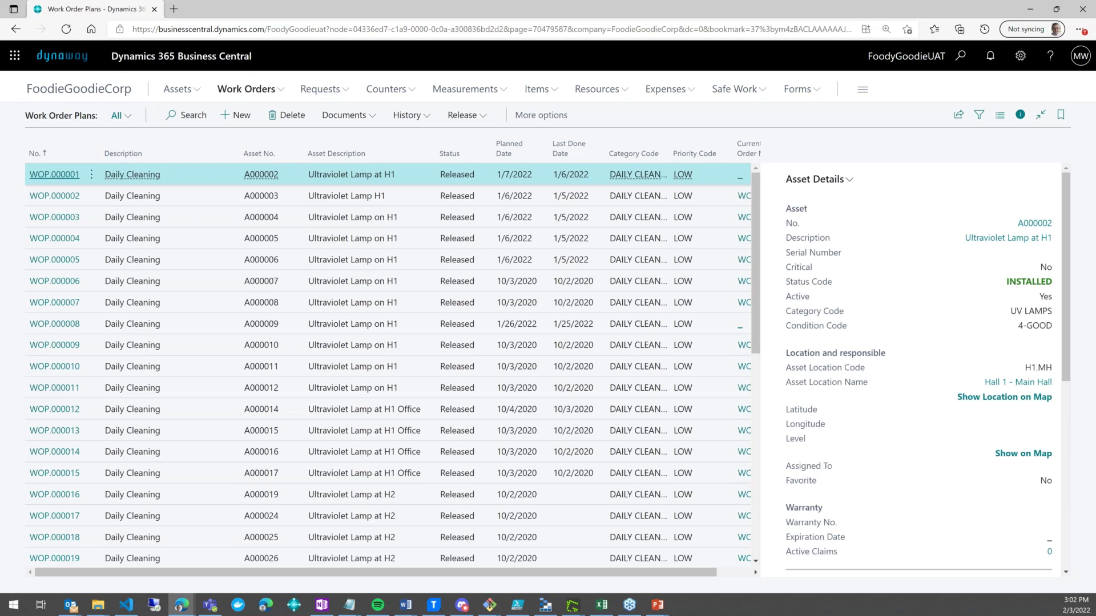
scroll(127, 553, down, 8)
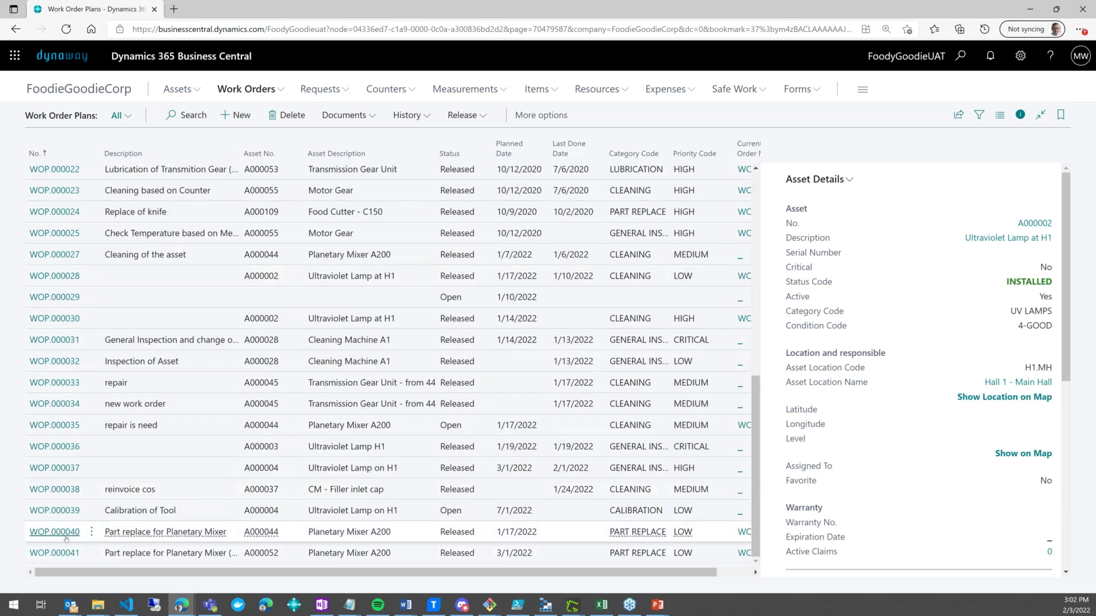
click(55, 532)
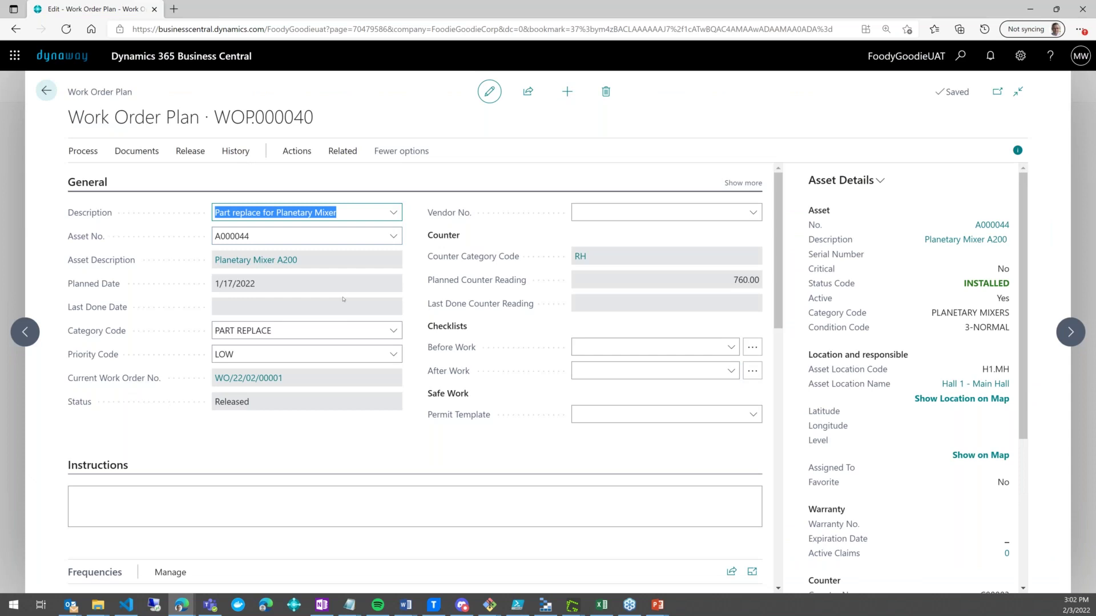
scroll(356, 322, down, 2)
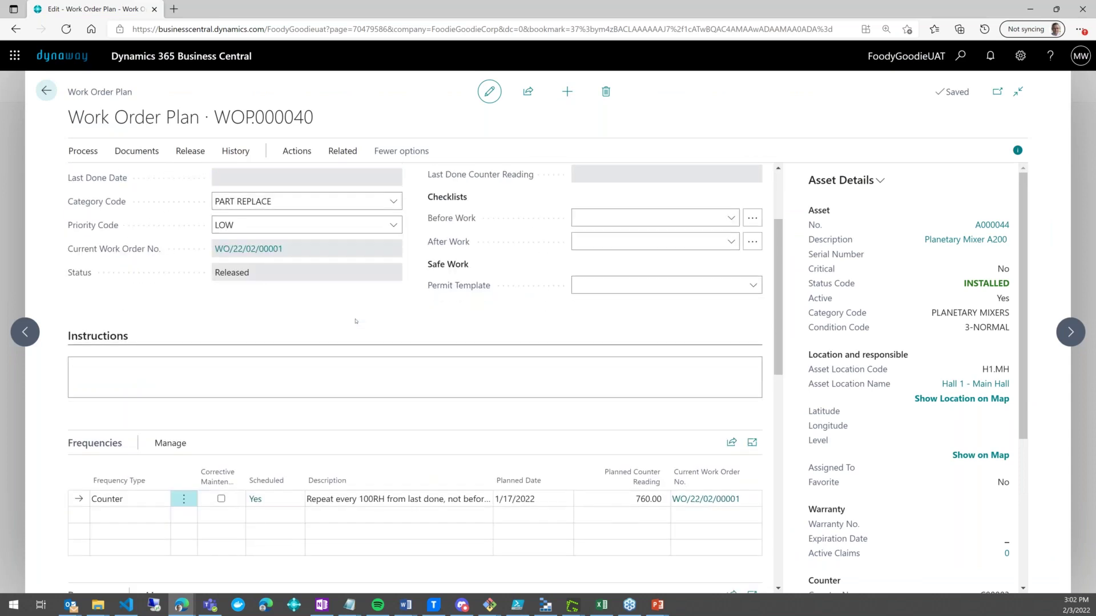
scroll(356, 321, down, 1)
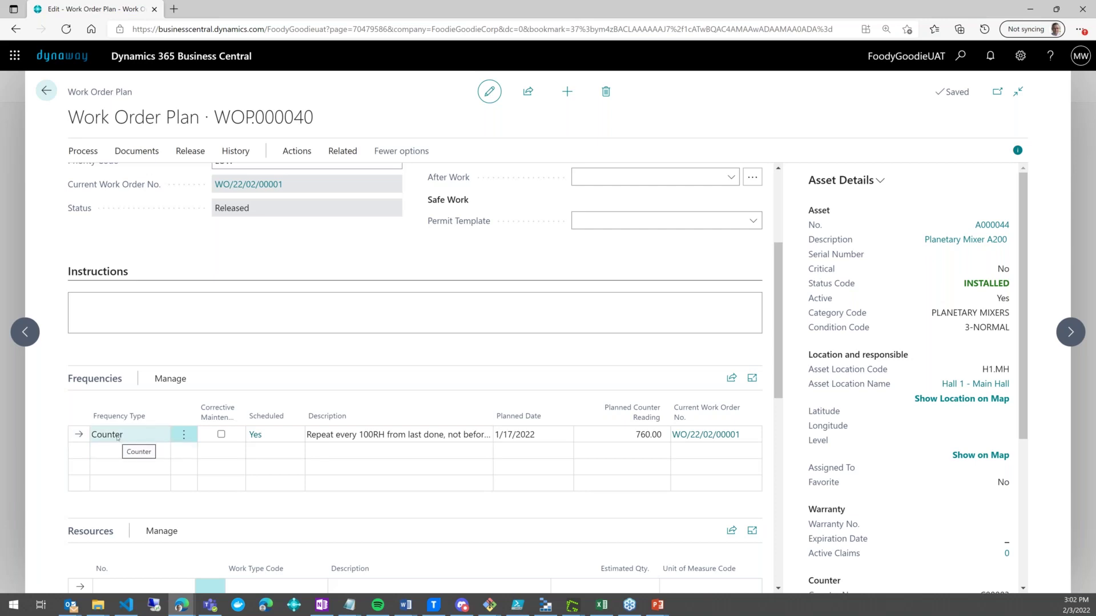
Step: Reopen WOP.000040 so its status is Open, keeping Counter as the frequency type
click(188, 152)
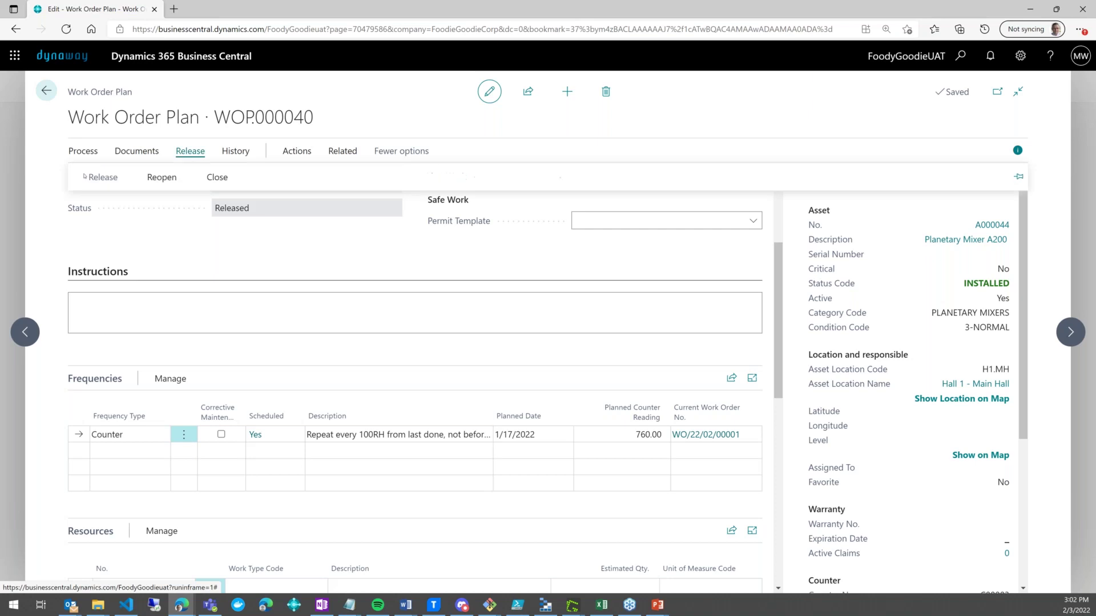
click(156, 177)
click(153, 436)
click(153, 436)
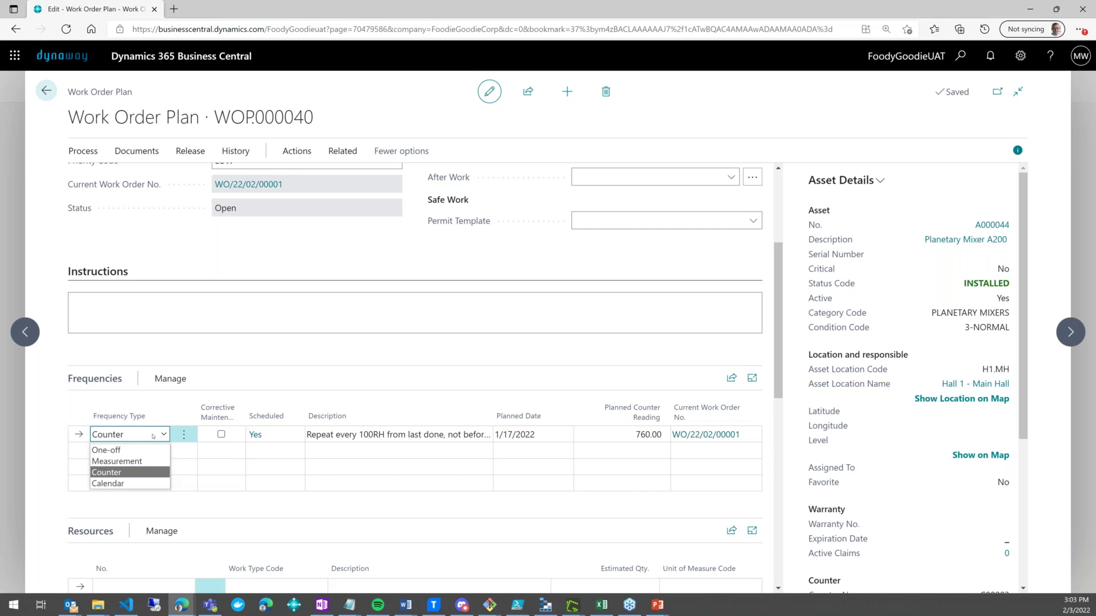
click(44, 405)
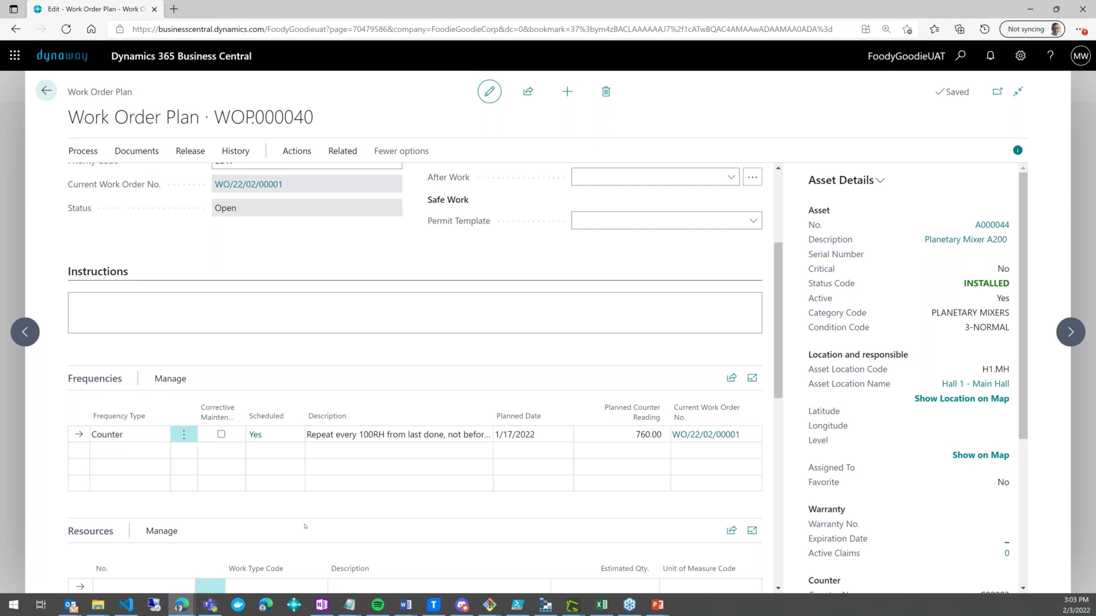
Step: Bring up the item choices for the MI.00023 Drum Swich line in the plan's Items
scroll(345, 525, down, 1)
scroll(345, 526, down, 4)
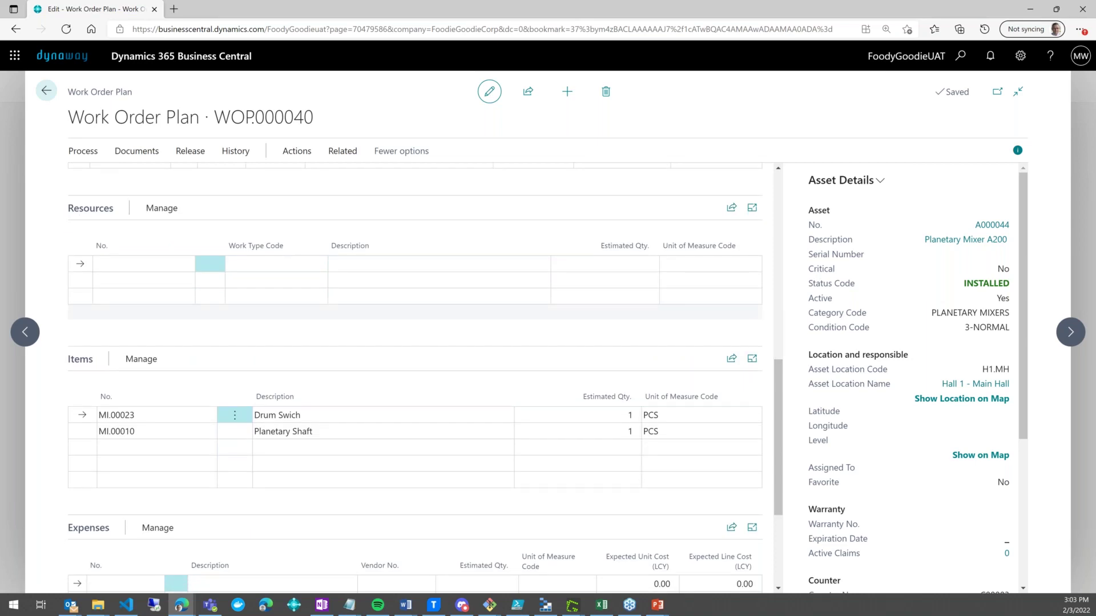
click(198, 419)
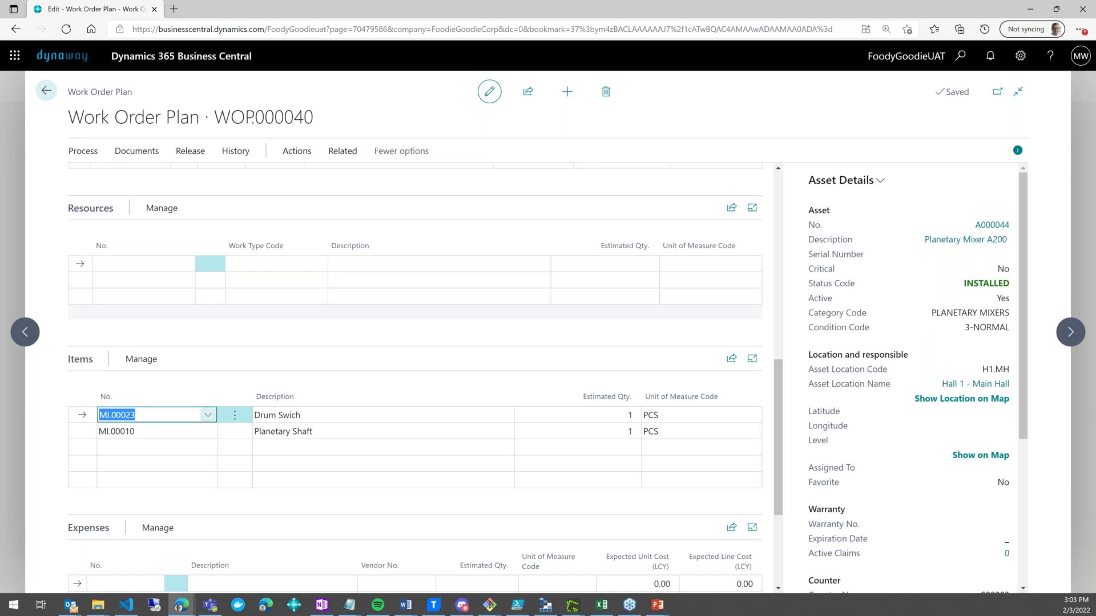
click(207, 415)
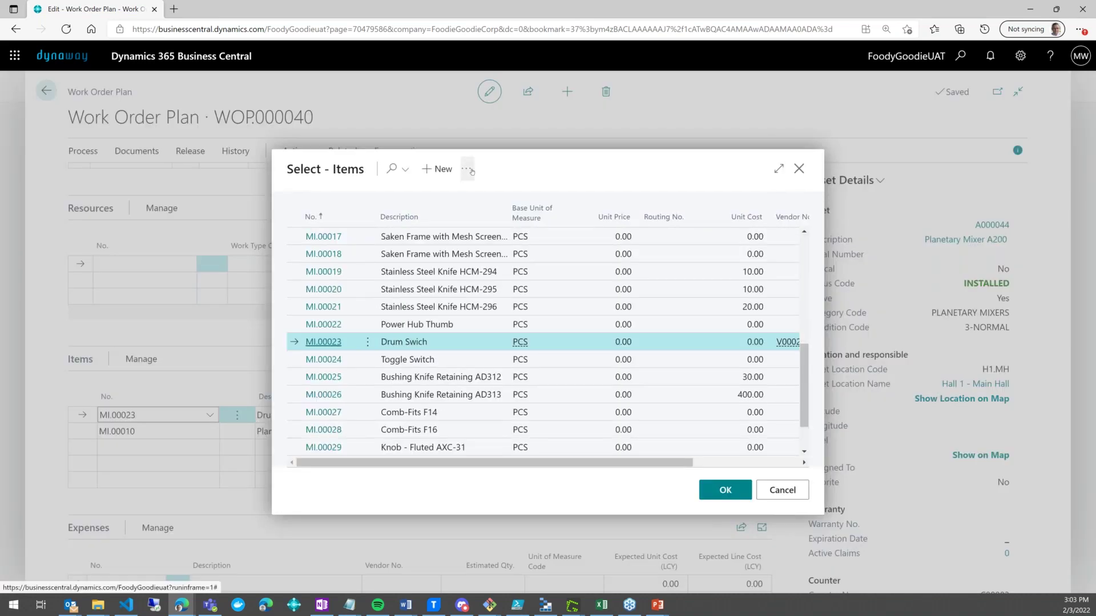
Step: Edit the MI.00023 Drum Swich item card from the full item selection list
click(467, 169)
mouse_move(559, 192)
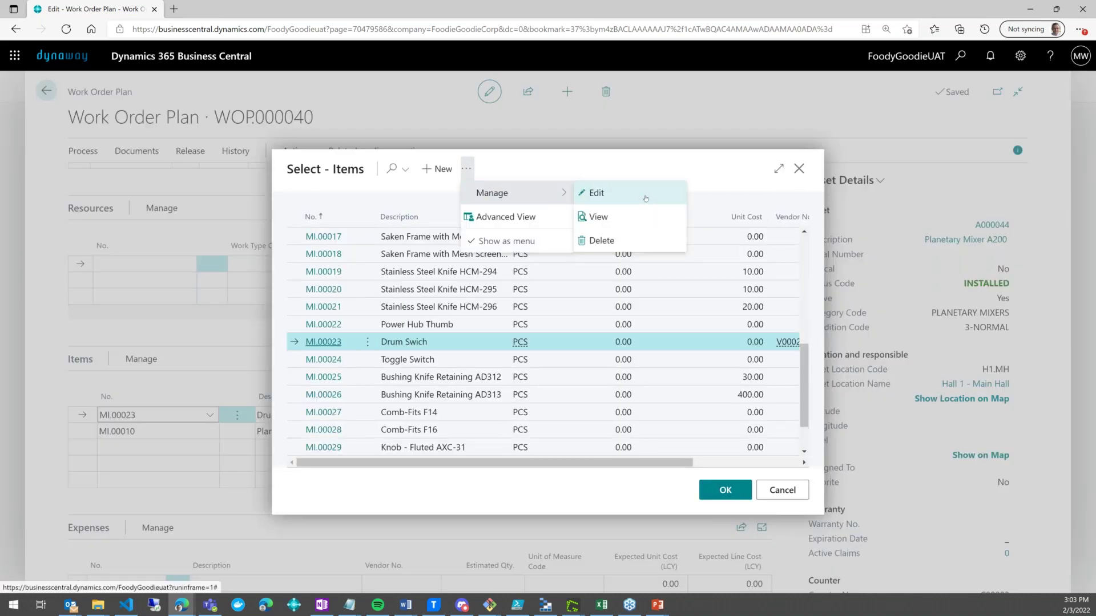
click(646, 198)
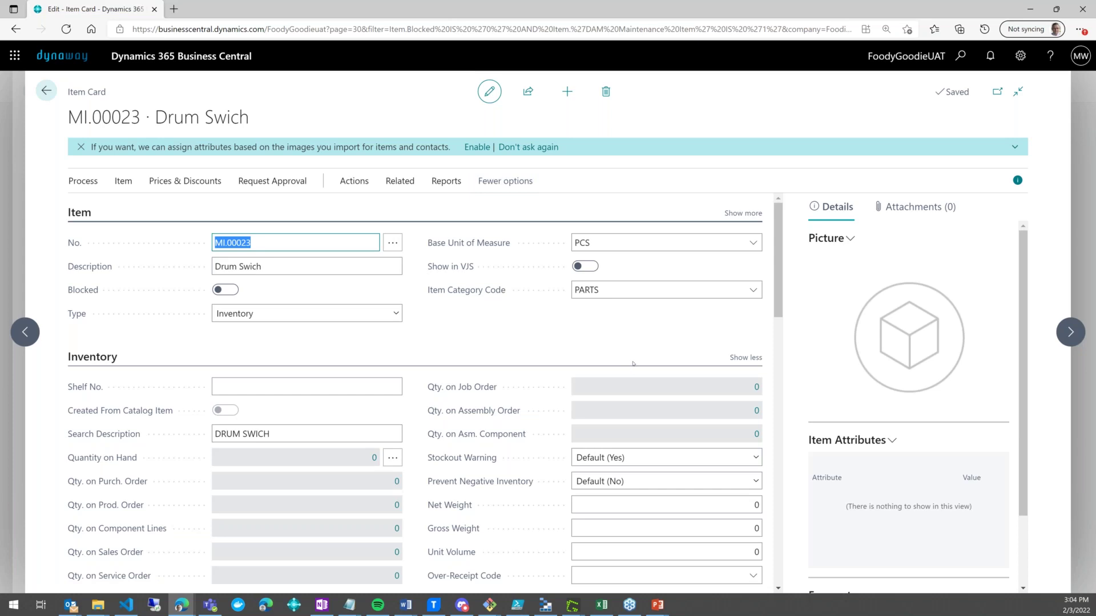
Step: Keep PCS as the Drum Swich base unit, review its Lot-for-Lot planning, and go back
click(753, 243)
click(753, 243)
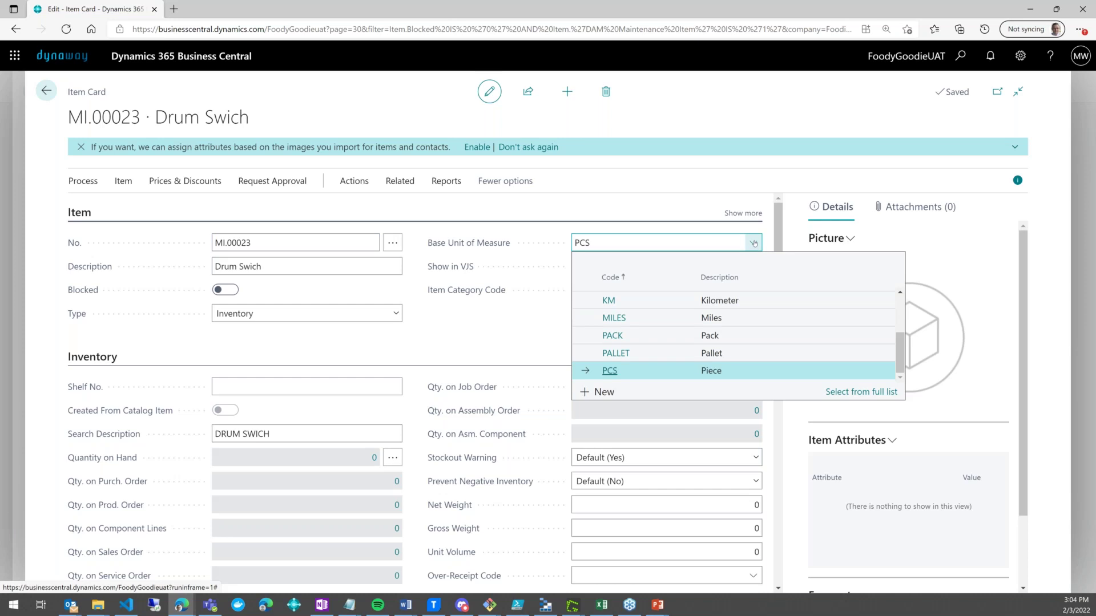
click(521, 349)
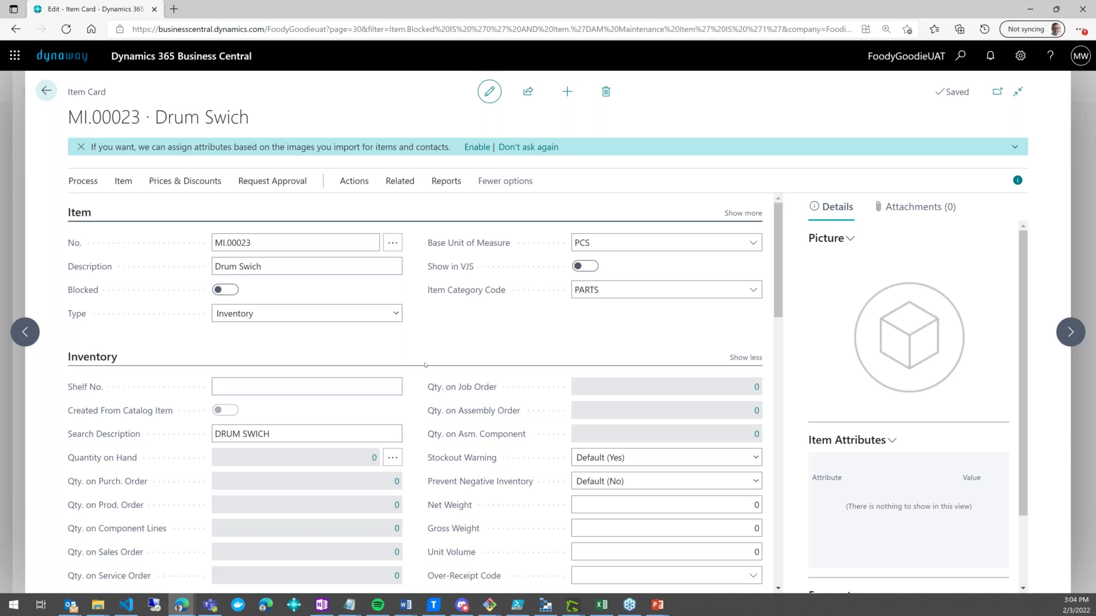
scroll(425, 365, down, 8)
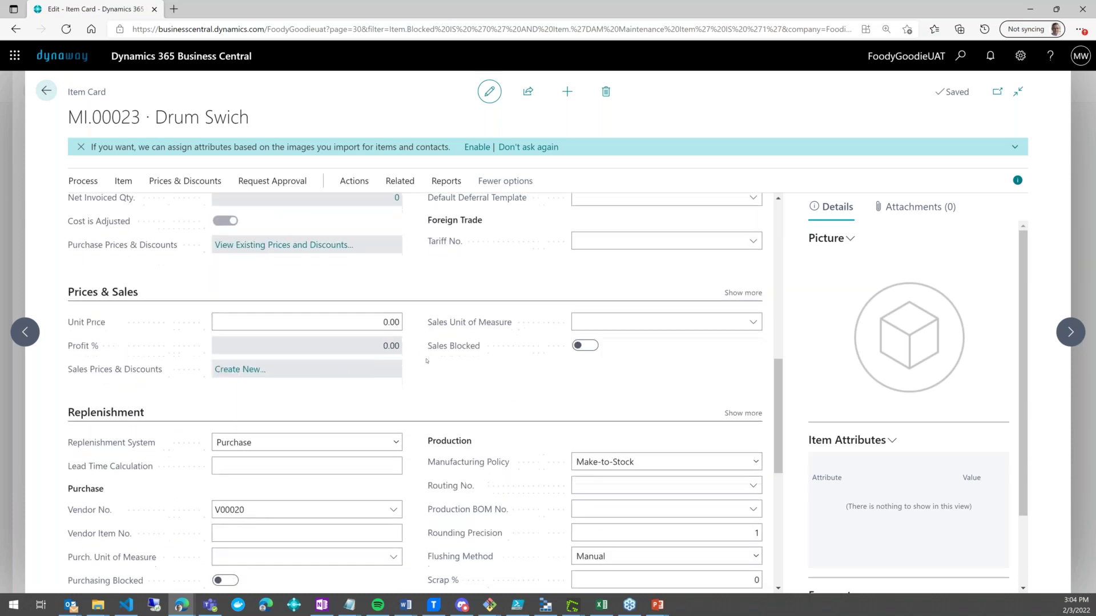
scroll(426, 361, down, 7)
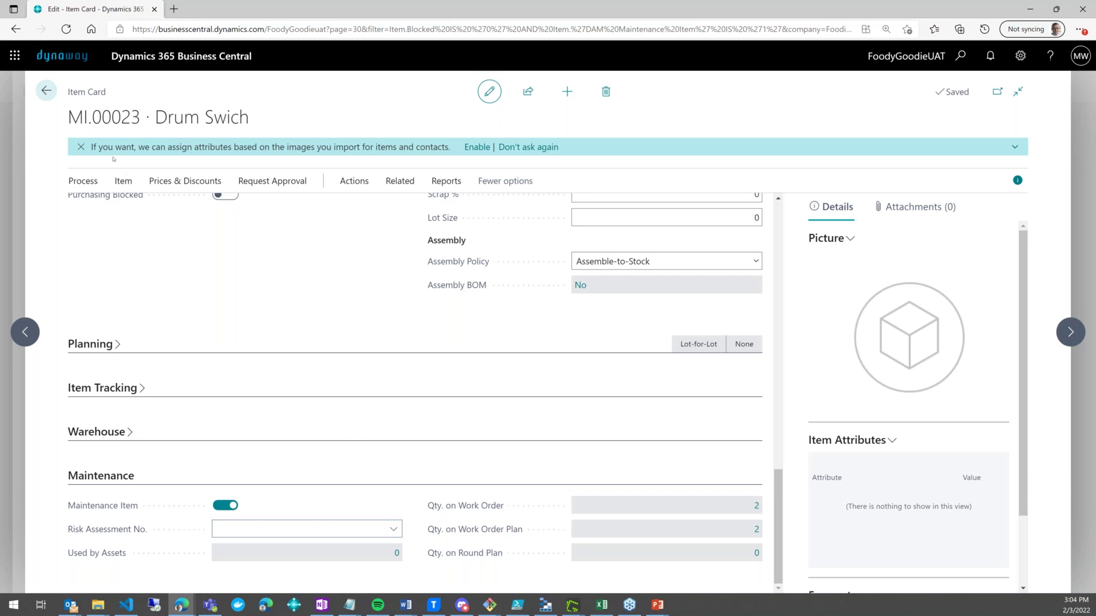
click(46, 90)
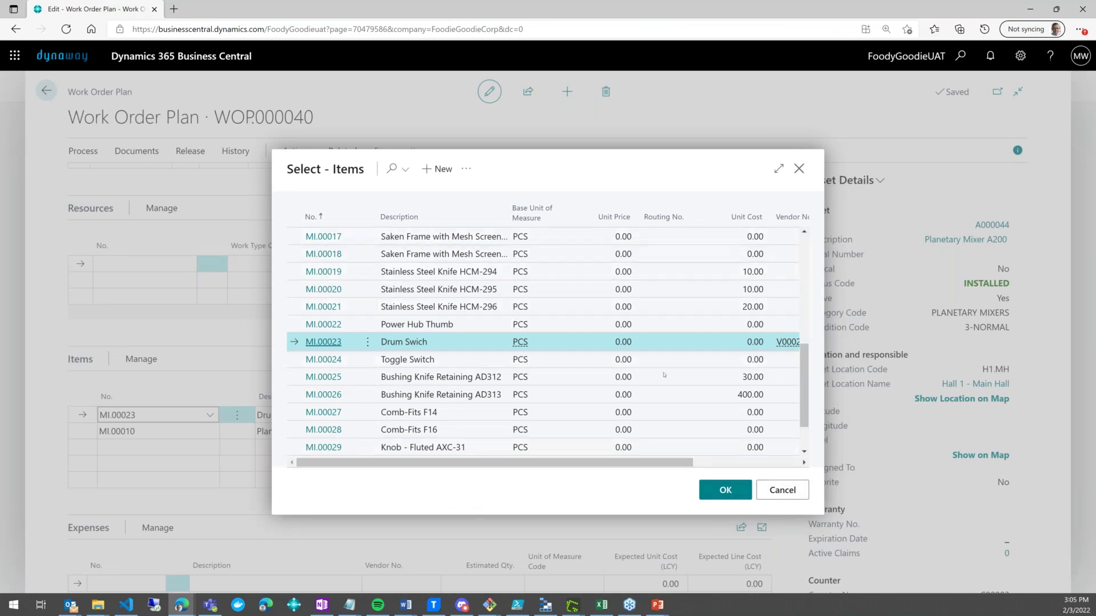
Step: Cancel the item selection and set WOP.000040 back to Released status
click(781, 491)
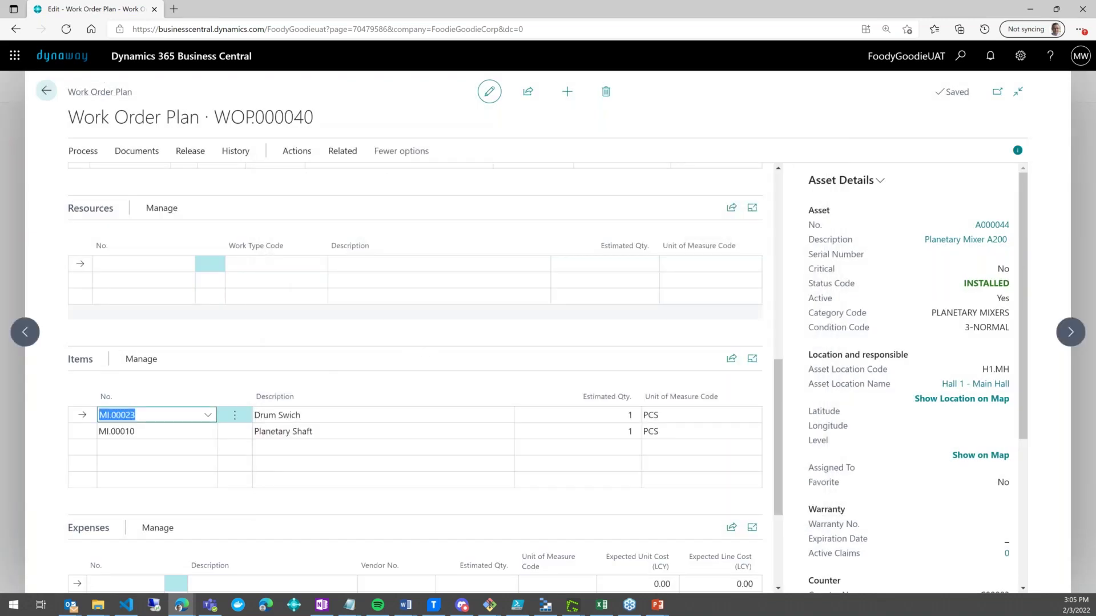
scroll(241, 208, up, 10)
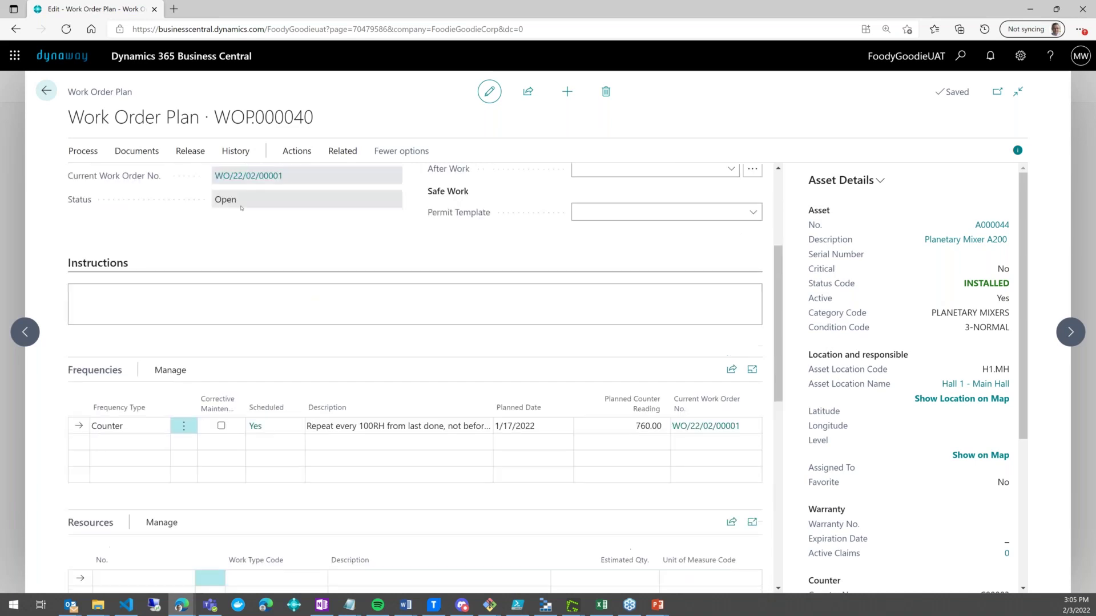
click(189, 151)
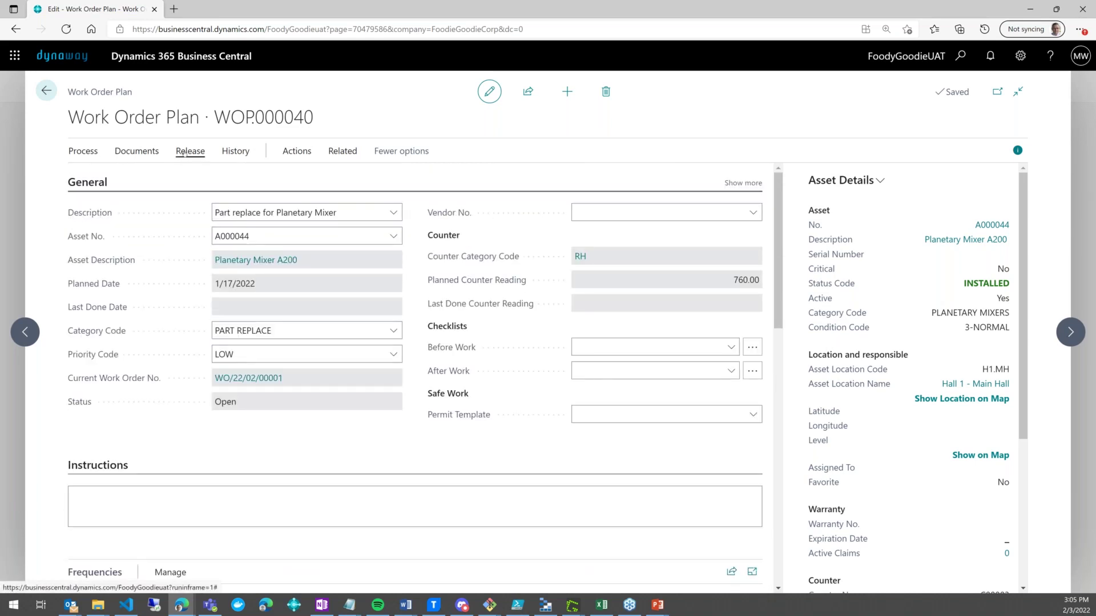
click(95, 177)
Step: Move to WOP.000041, review its monthly calendar recurrence, and bring up its Simulation options
click(1069, 333)
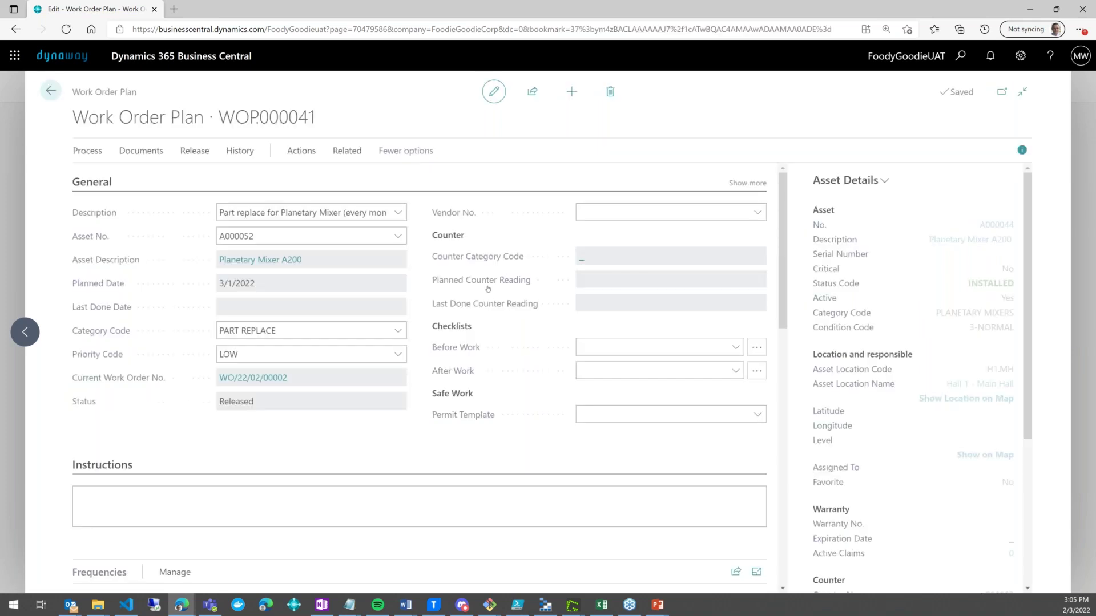
scroll(462, 274, down, 3)
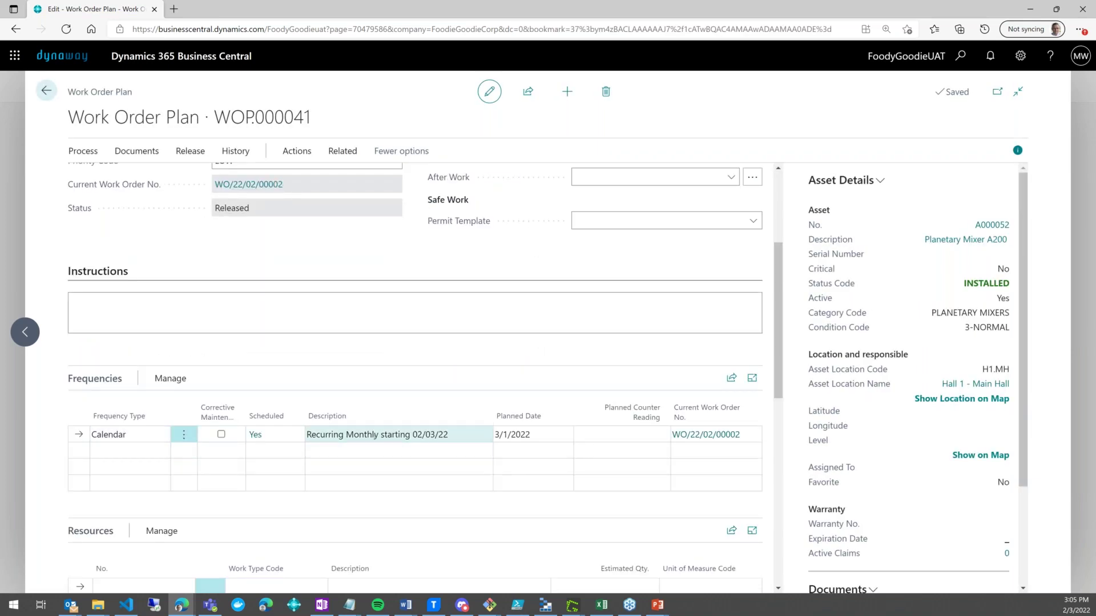
click(268, 438)
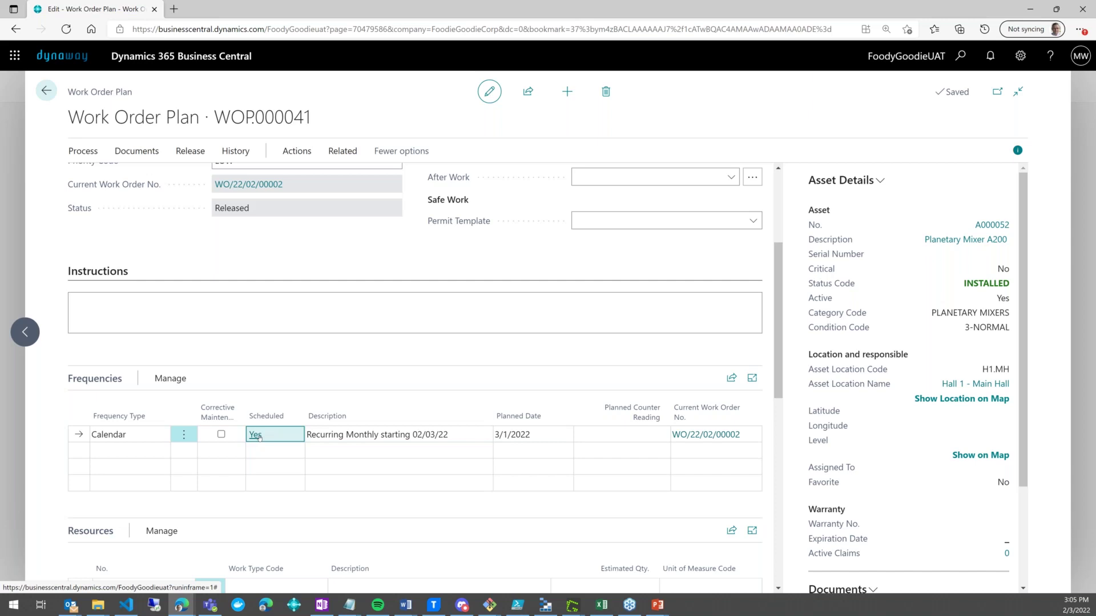
click(255, 436)
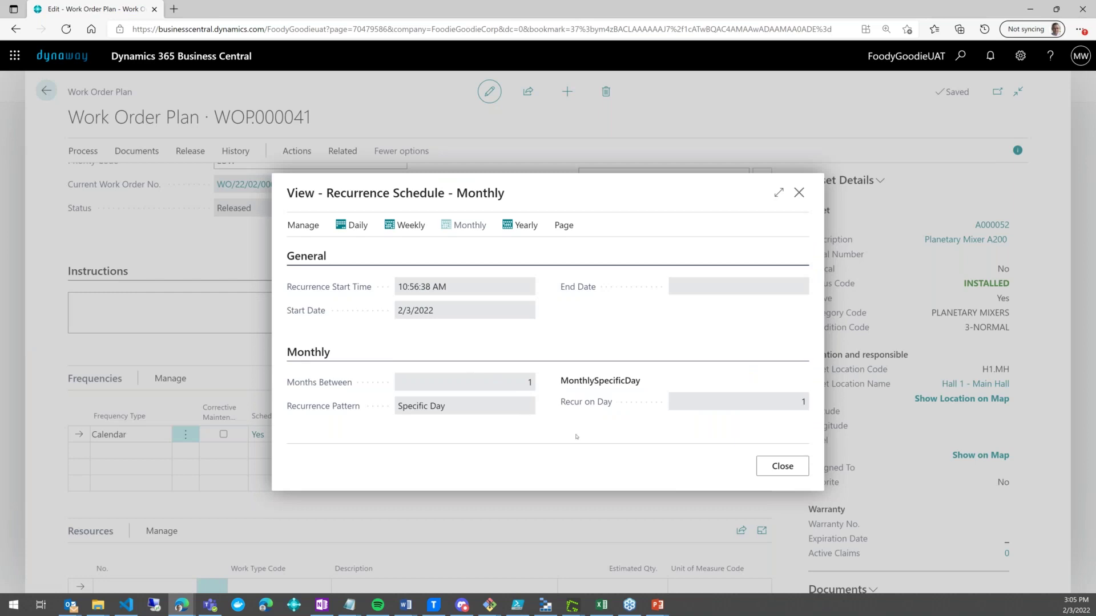
click(782, 466)
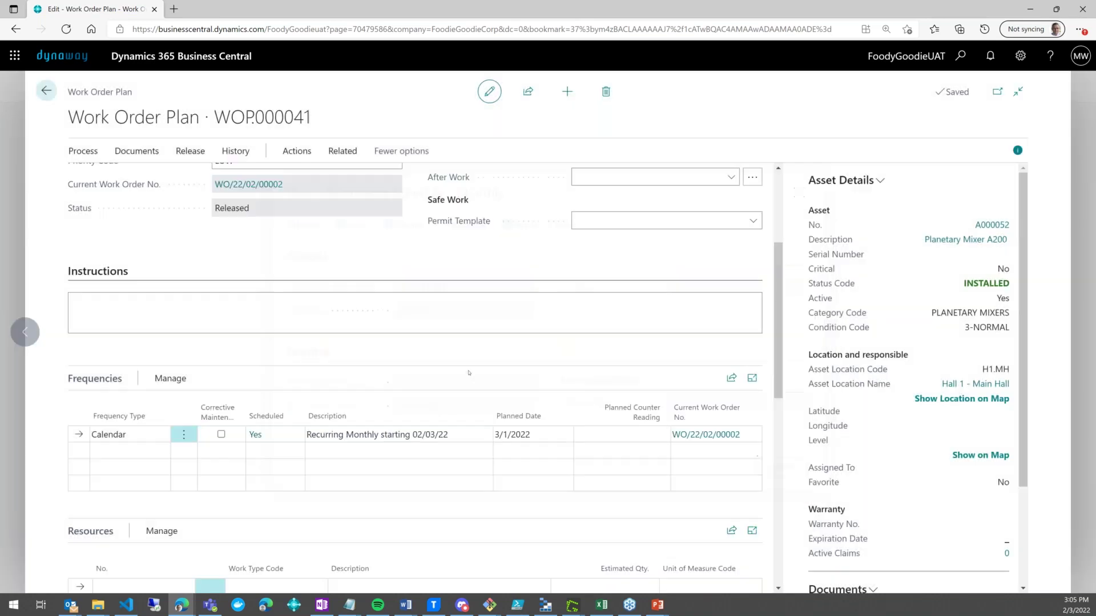
click(334, 155)
click(200, 175)
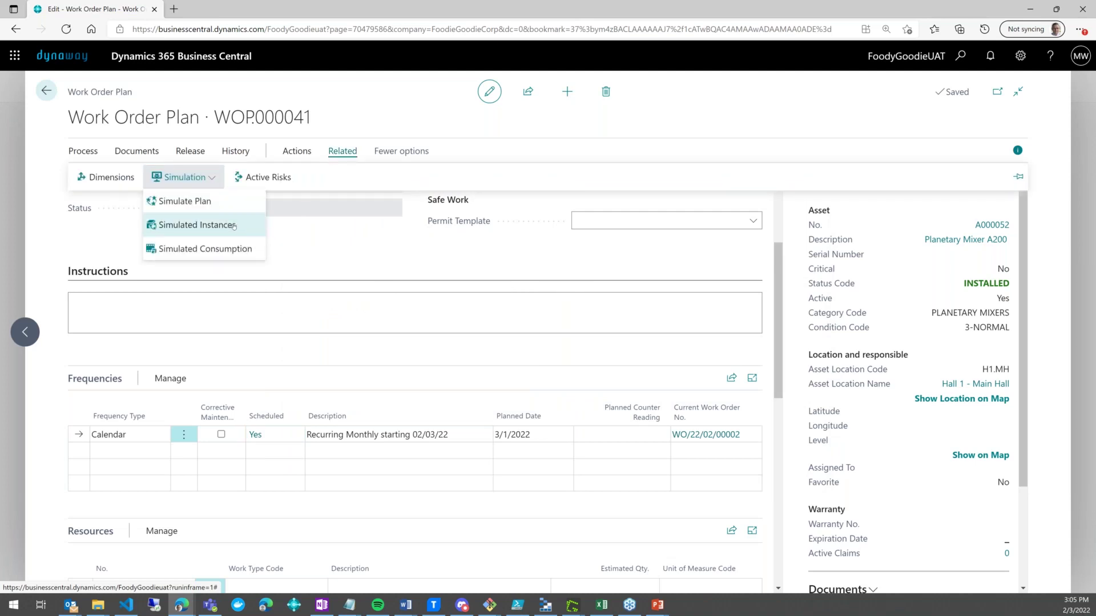
click(197, 224)
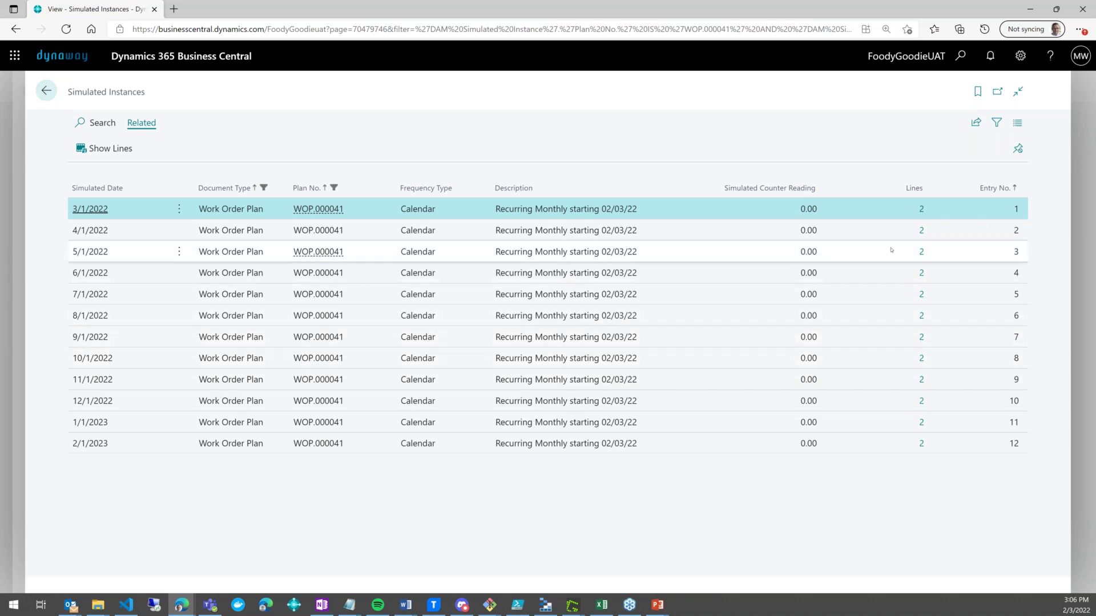
click(920, 210)
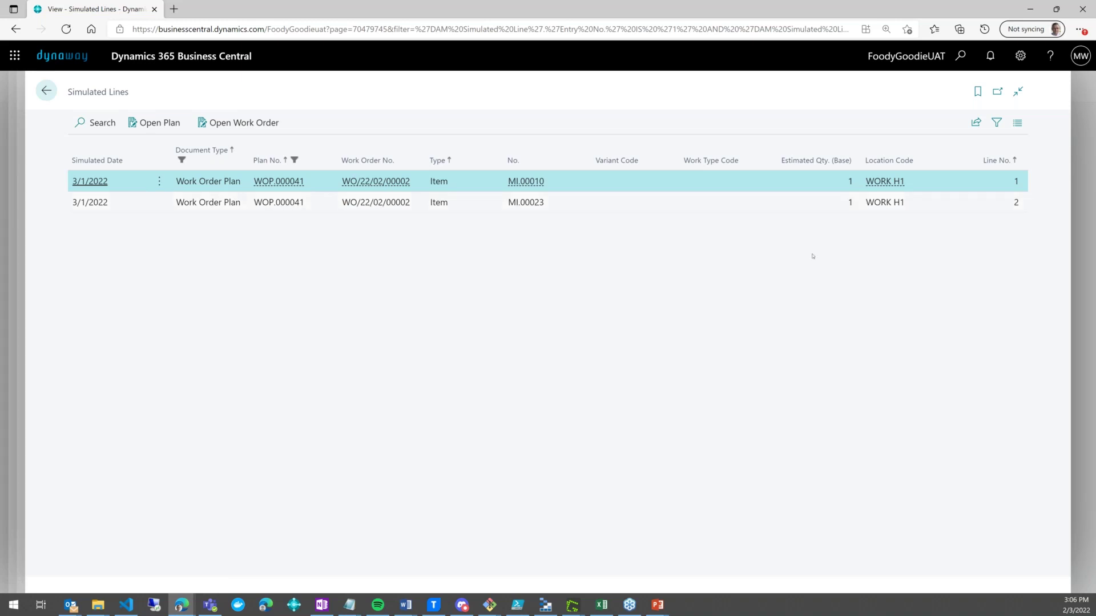
click(47, 91)
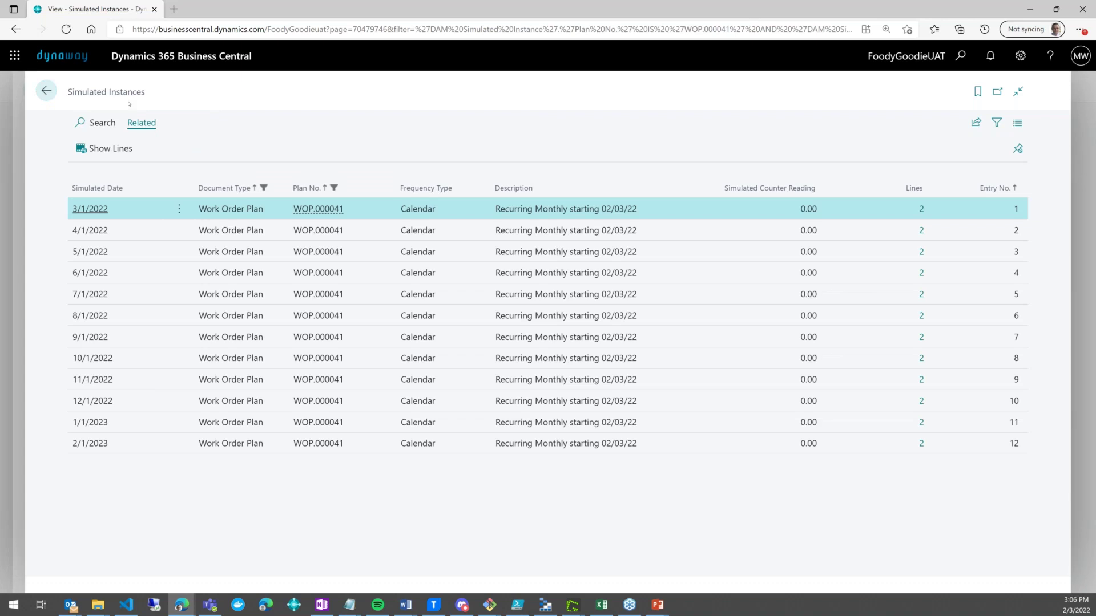
click(46, 91)
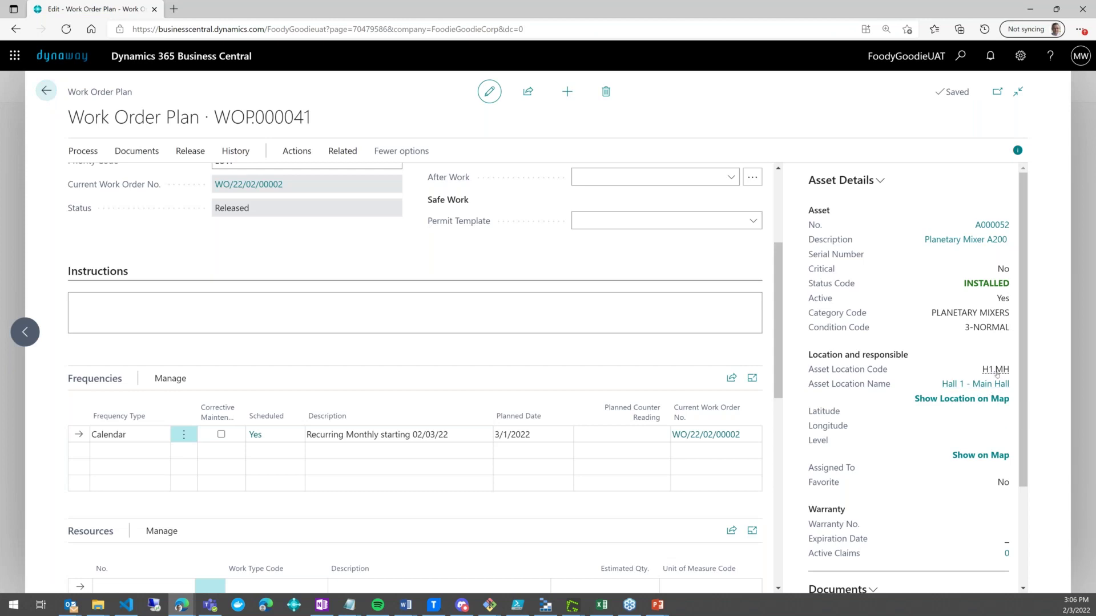
mouse_move(996, 373)
click(937, 405)
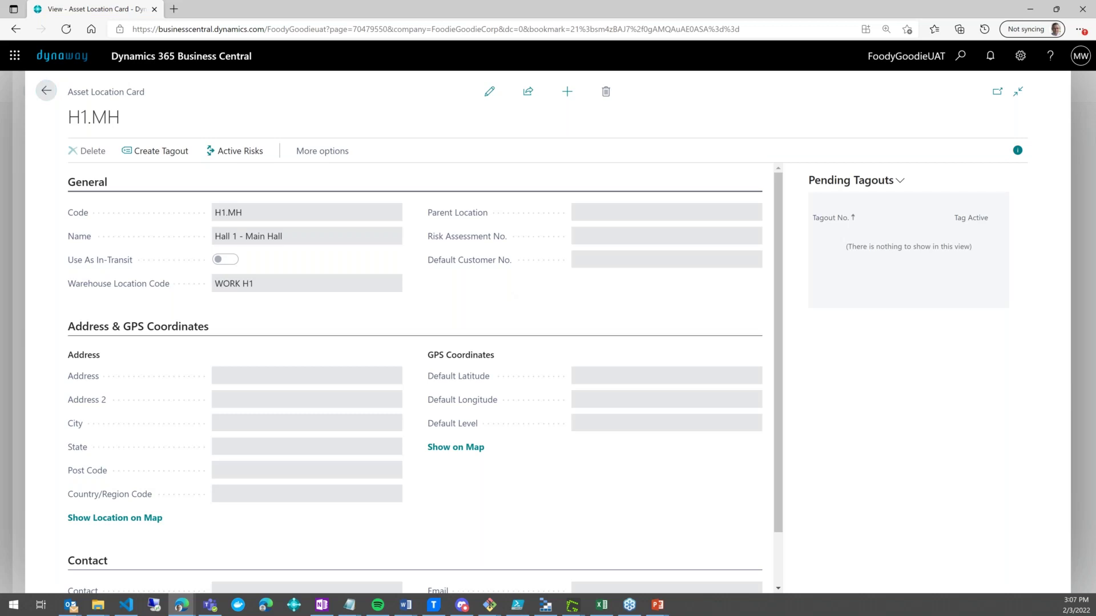
click(54, 96)
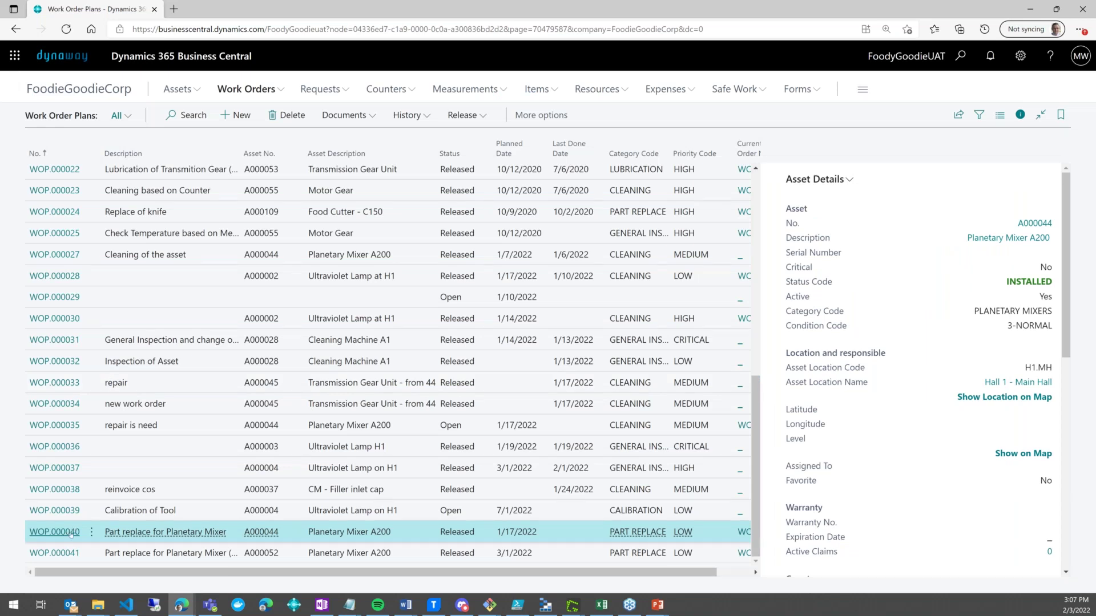
Step: View the 11 counter-based simulated instances of WOP.000040, up to 1,004.50
click(69, 532)
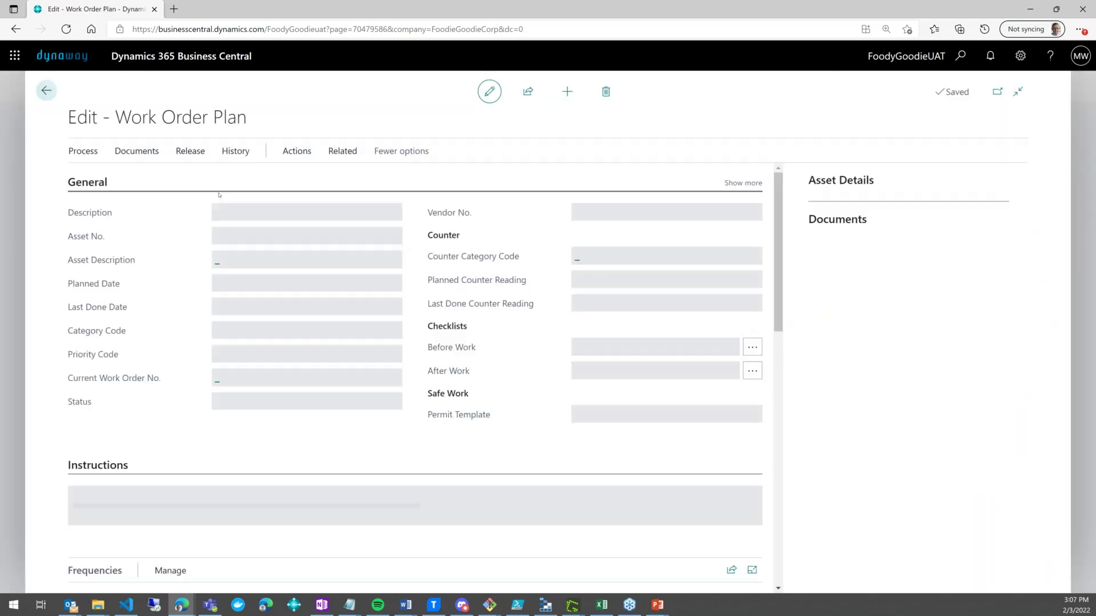
click(342, 151)
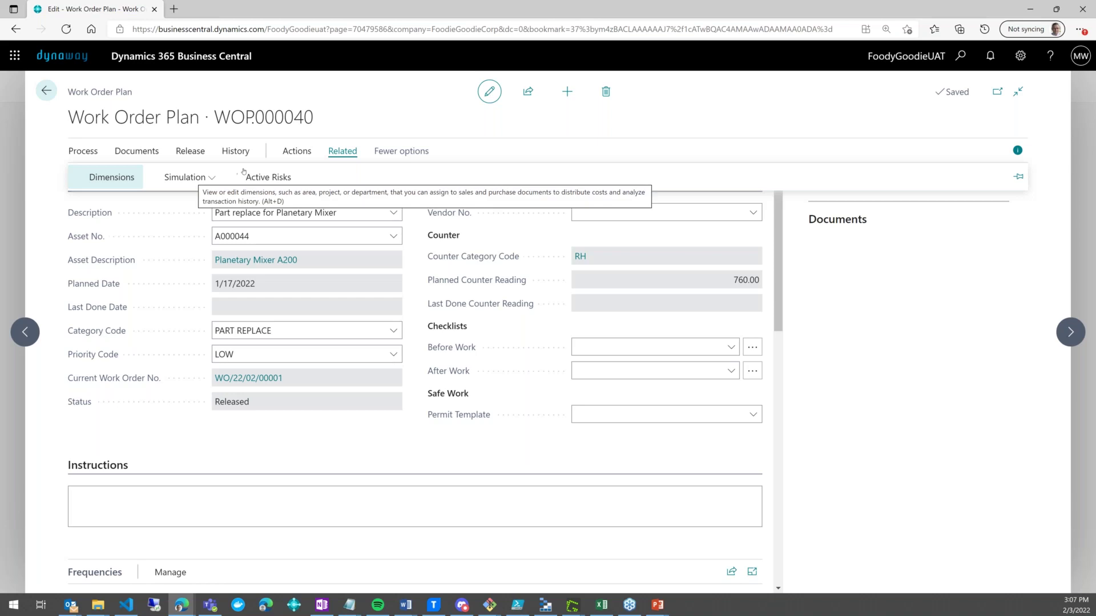
click(212, 178)
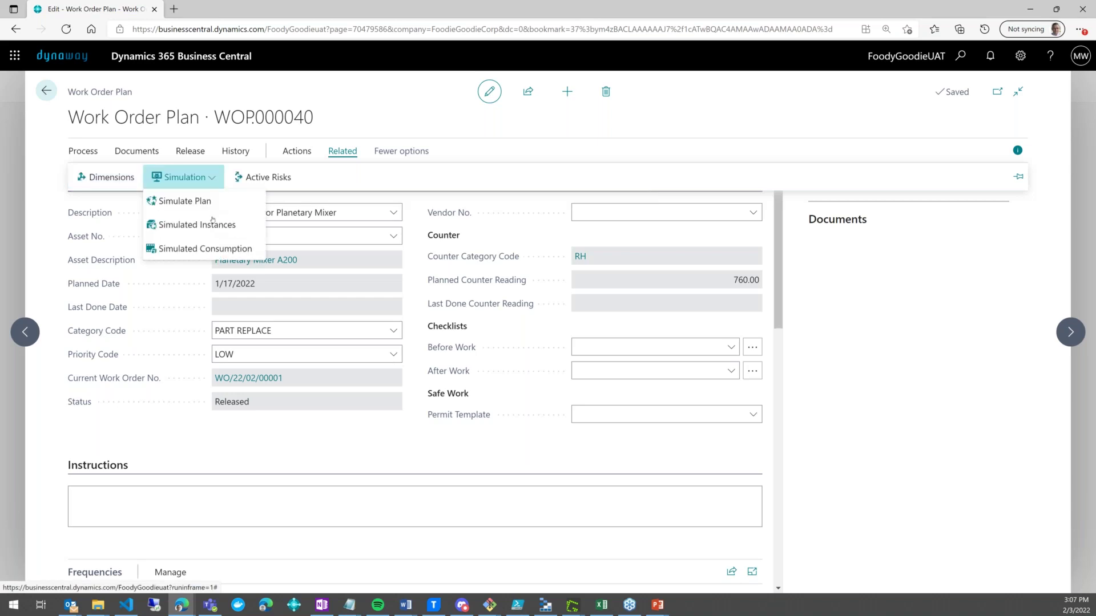
click(212, 223)
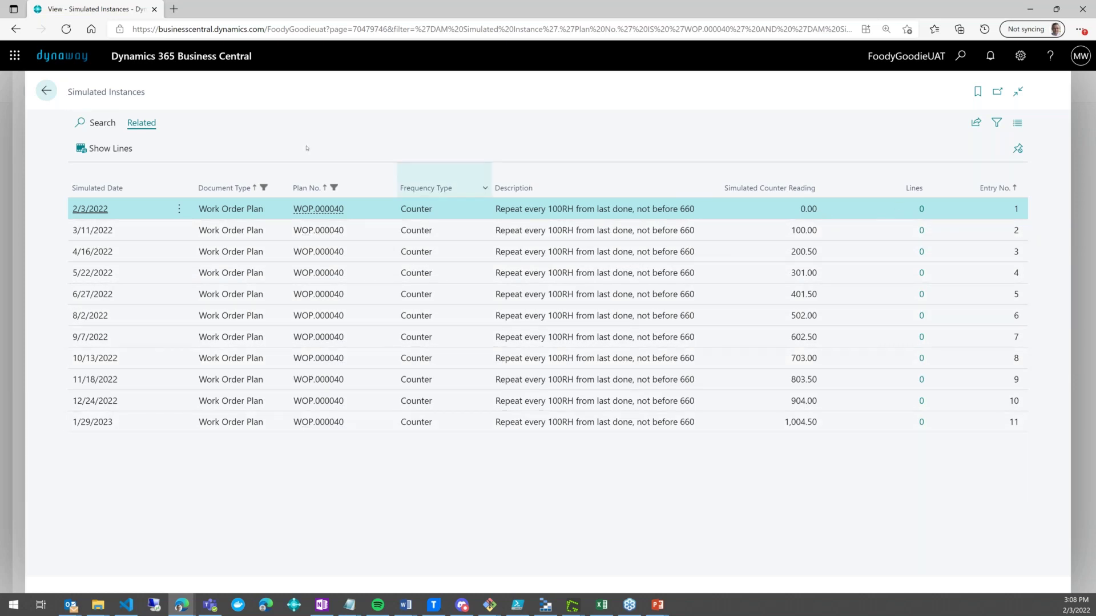
click(47, 92)
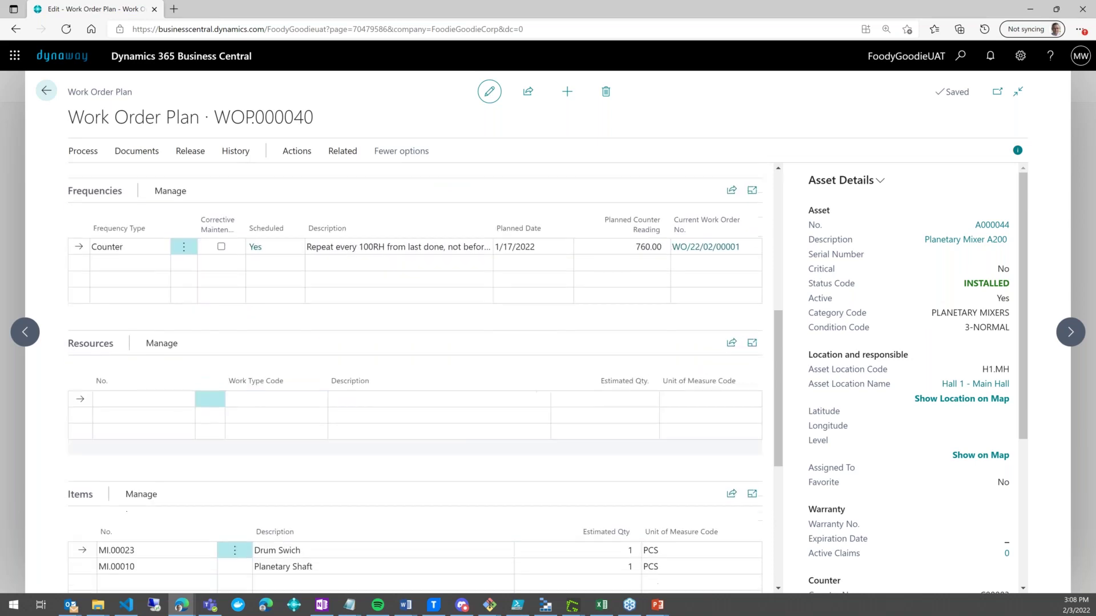
Step: Go to Maintenance Items and open the MI.00010 Planetary Shaft item card
click(47, 90)
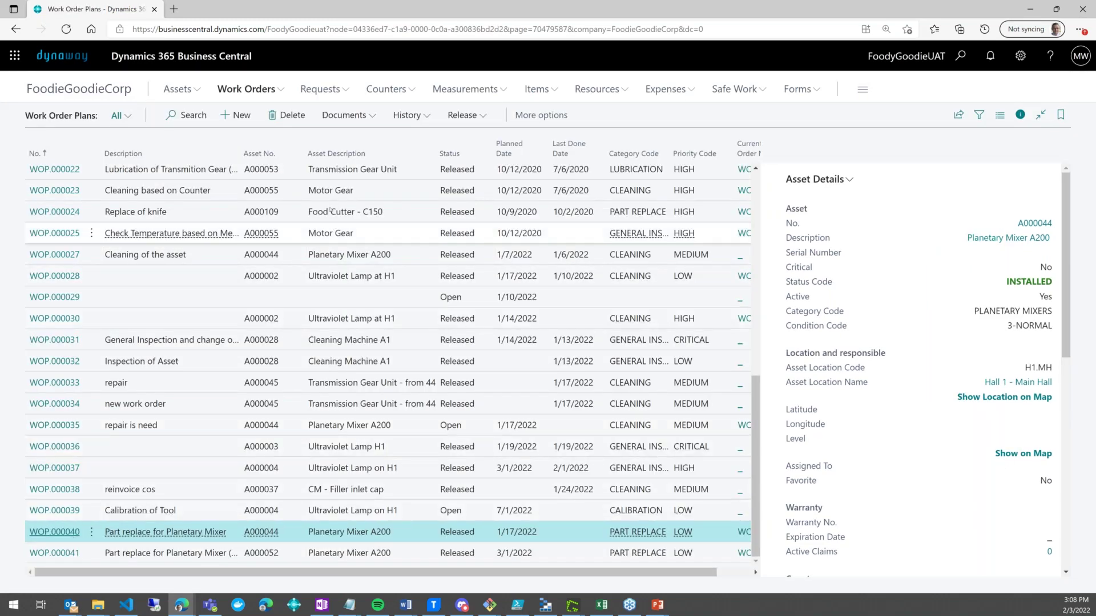
click(536, 89)
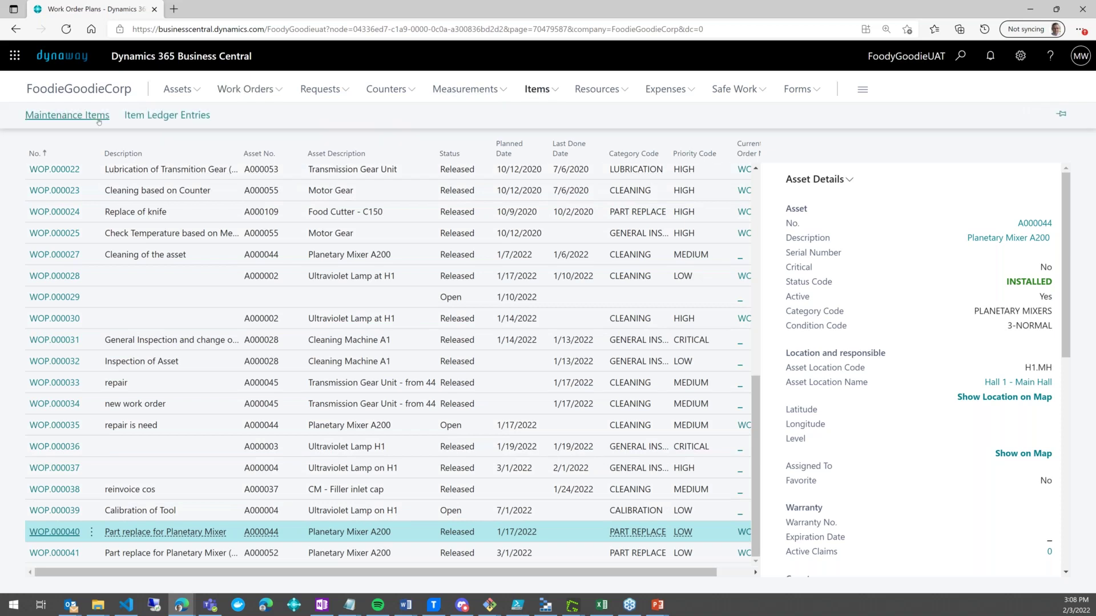
click(99, 120)
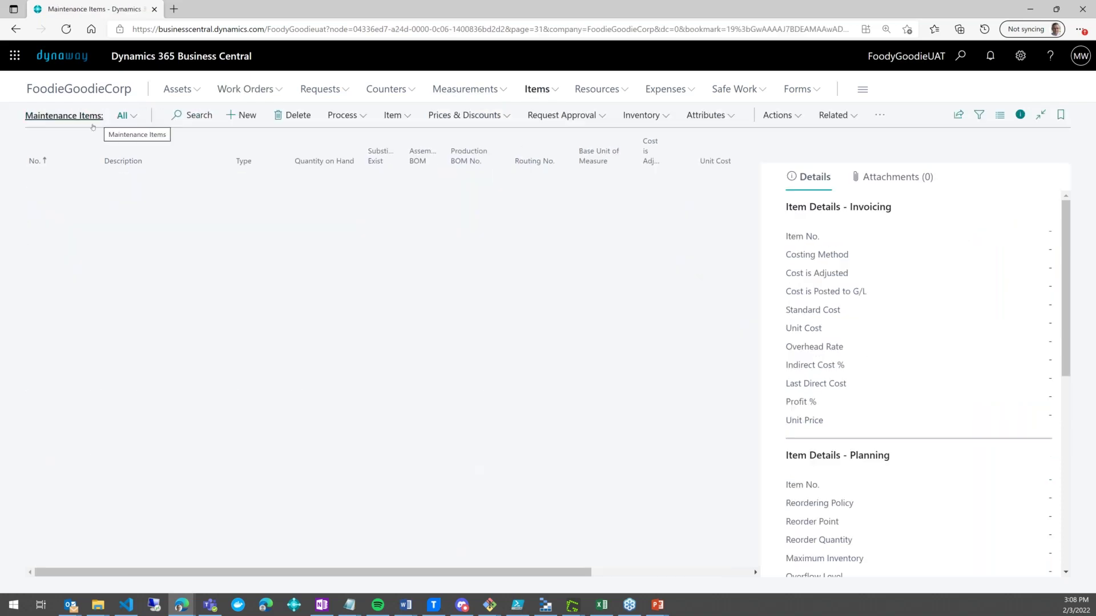
scroll(56, 337, down, 2)
click(59, 357)
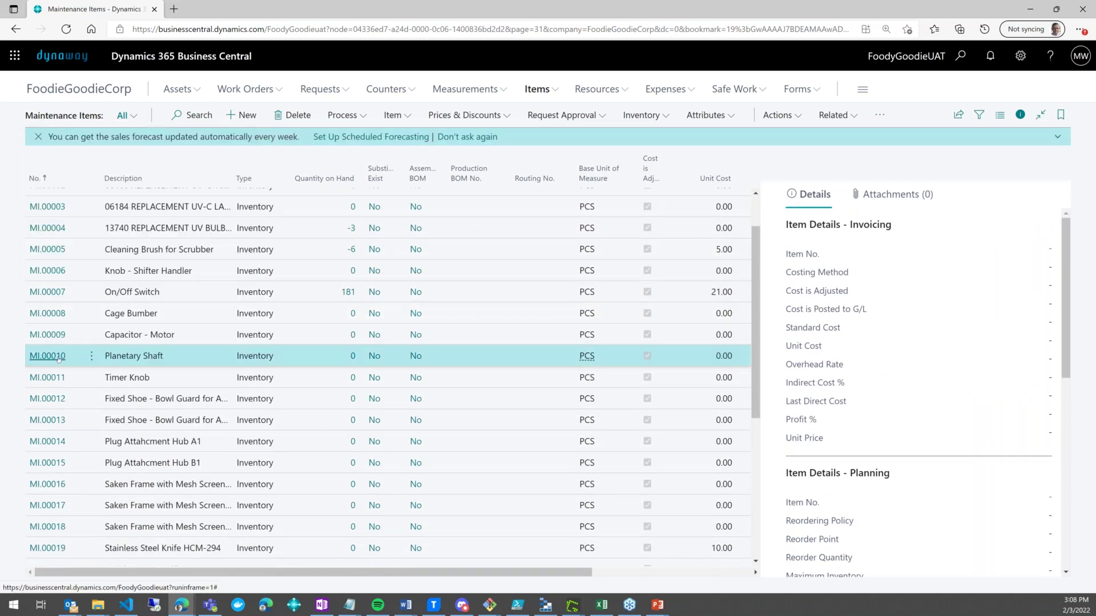
click(57, 356)
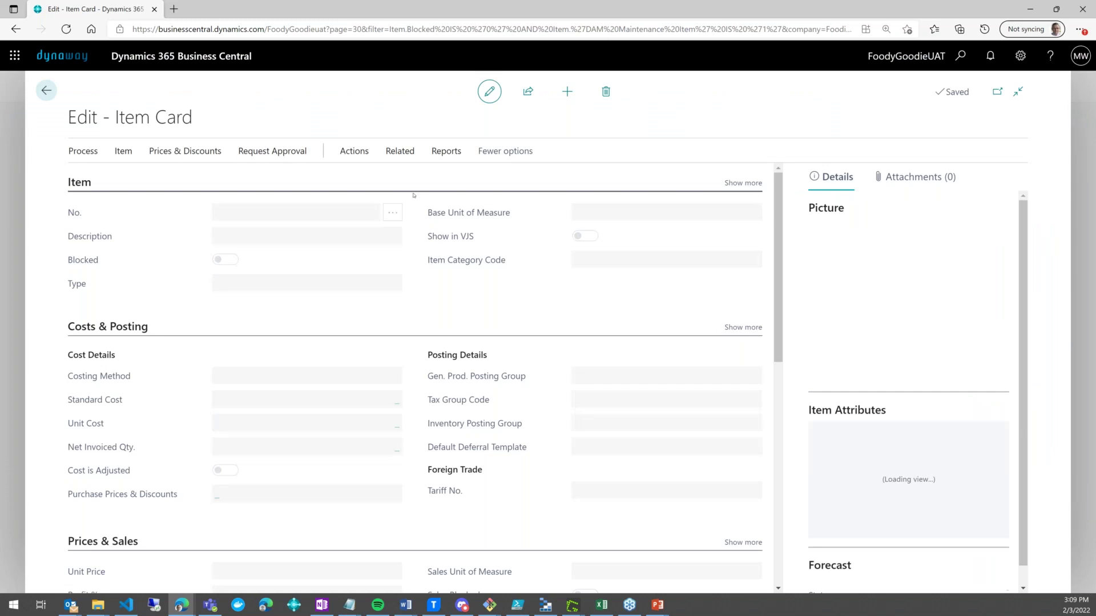
Step: Show MI.00010 Planetary Shaft availability by event, with projected balance falling to -8
click(400, 181)
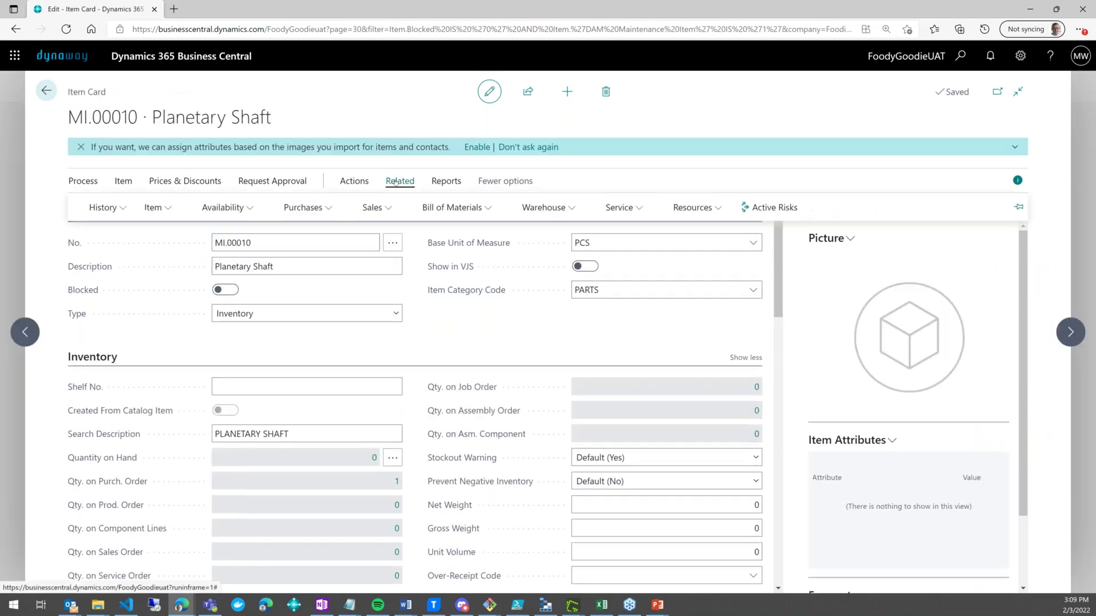
click(250, 207)
mouse_move(260, 258)
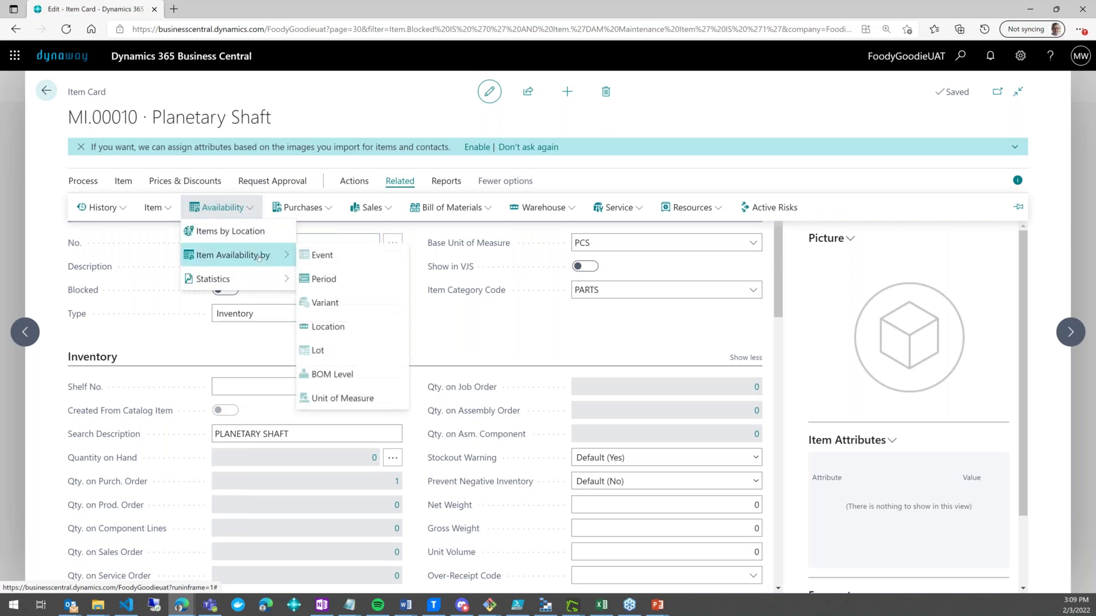
click(355, 258)
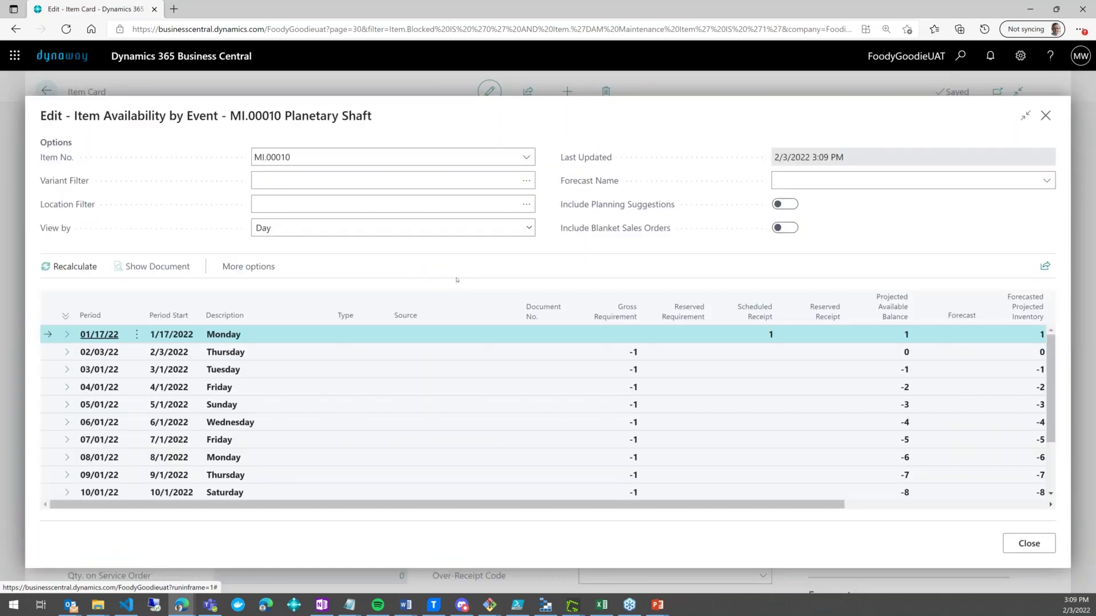
Step: View Planetary Shaft availability by Month, expanding January's purchase receipt and February's work order demand
click(529, 228)
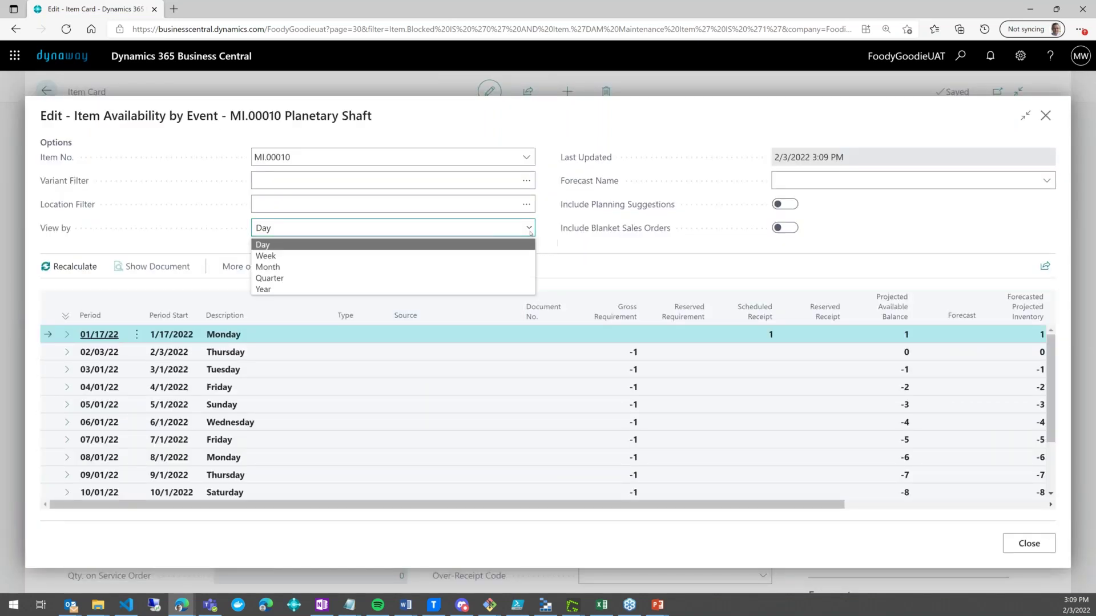
click(289, 267)
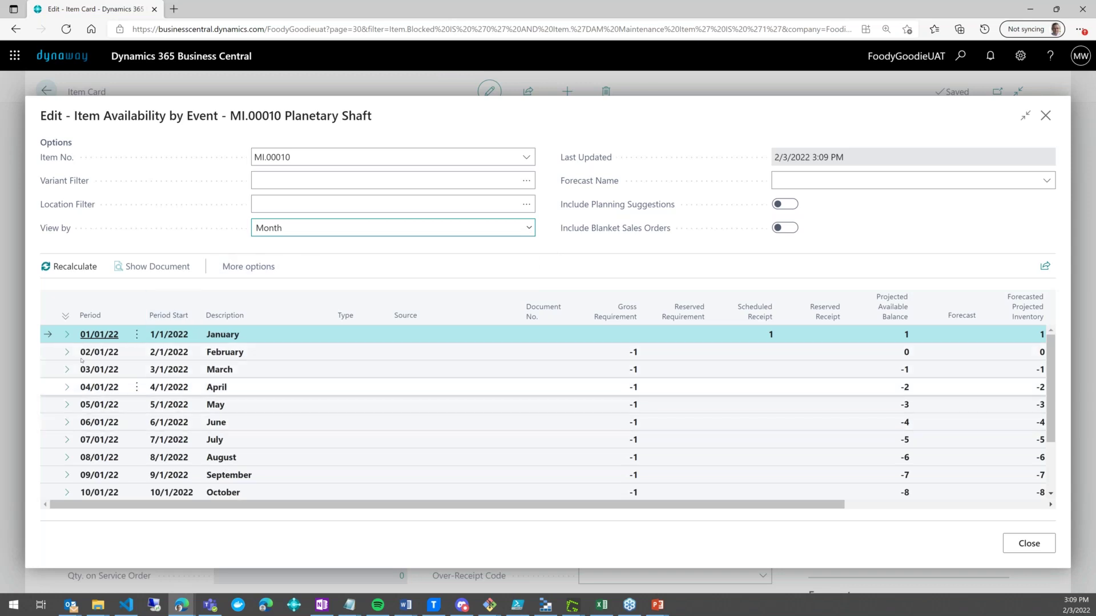
click(67, 335)
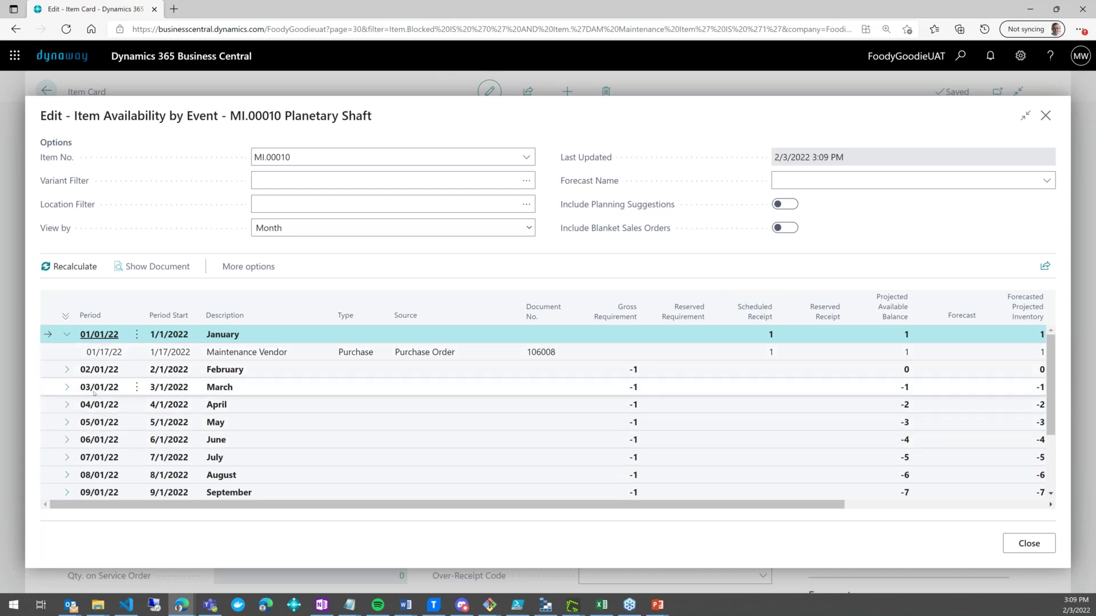
click(68, 370)
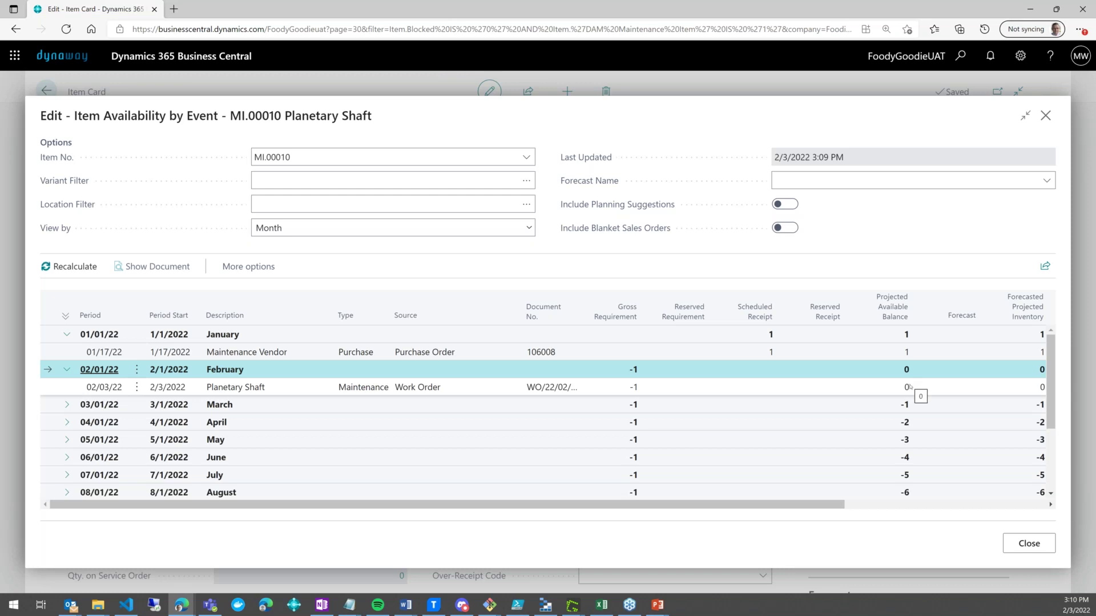
Step: Expand March and April, including simulated WOP.000041, and review monthly balances through February 2023
click(67, 405)
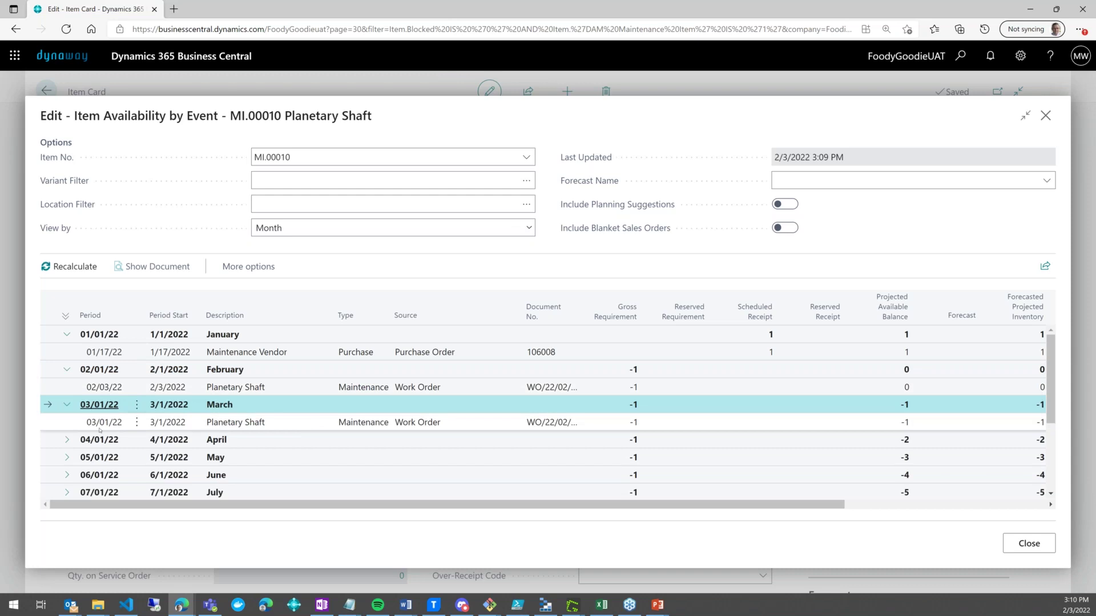
click(68, 440)
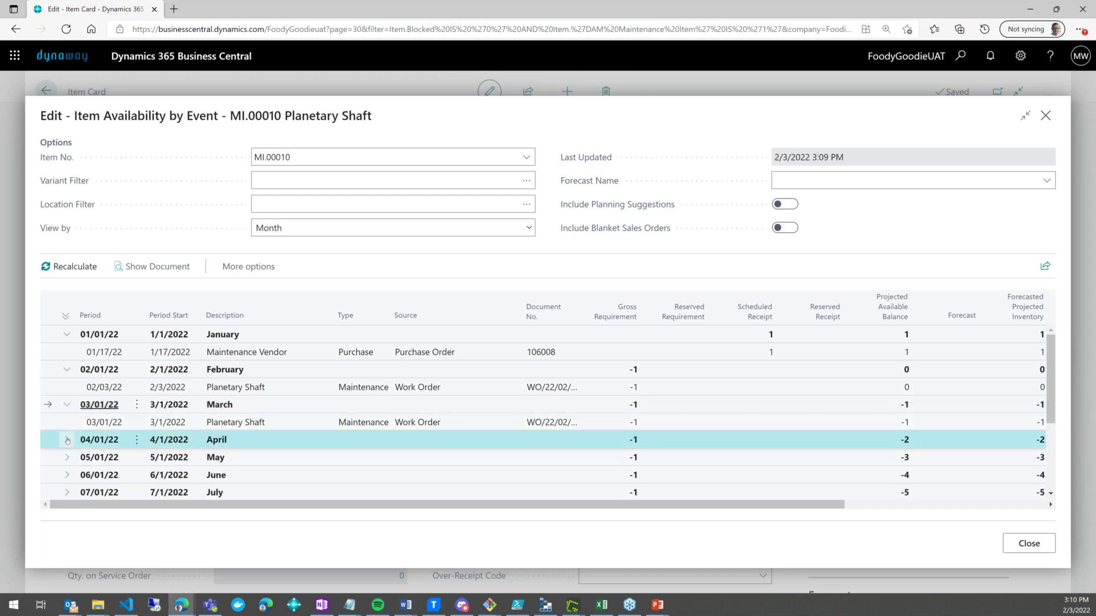
scroll(180, 425, down, 1)
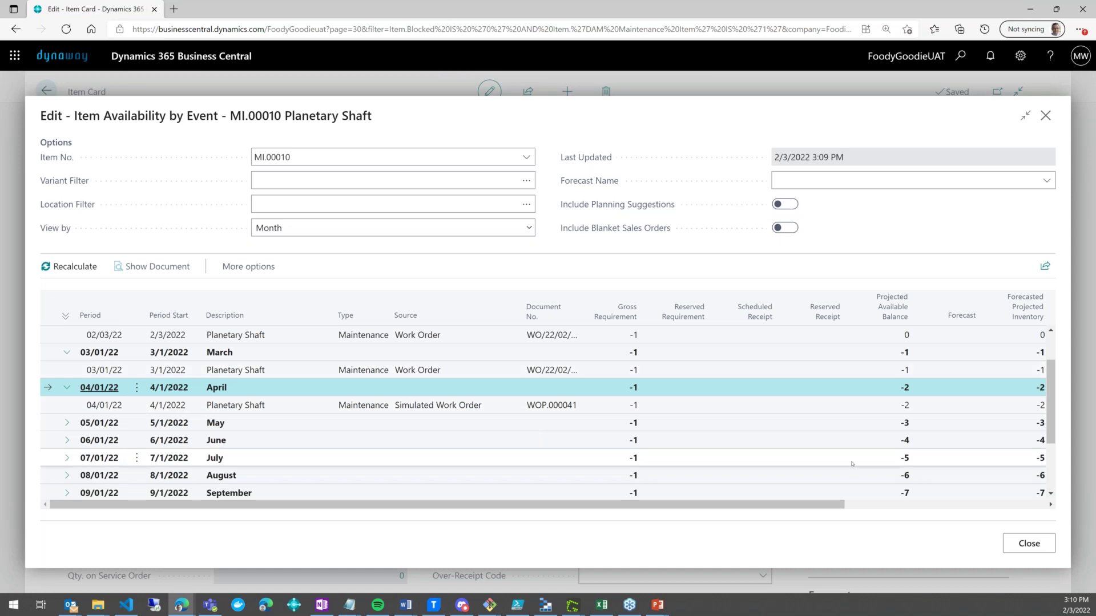
scroll(851, 450, down, 2)
scroll(851, 450, down, 1)
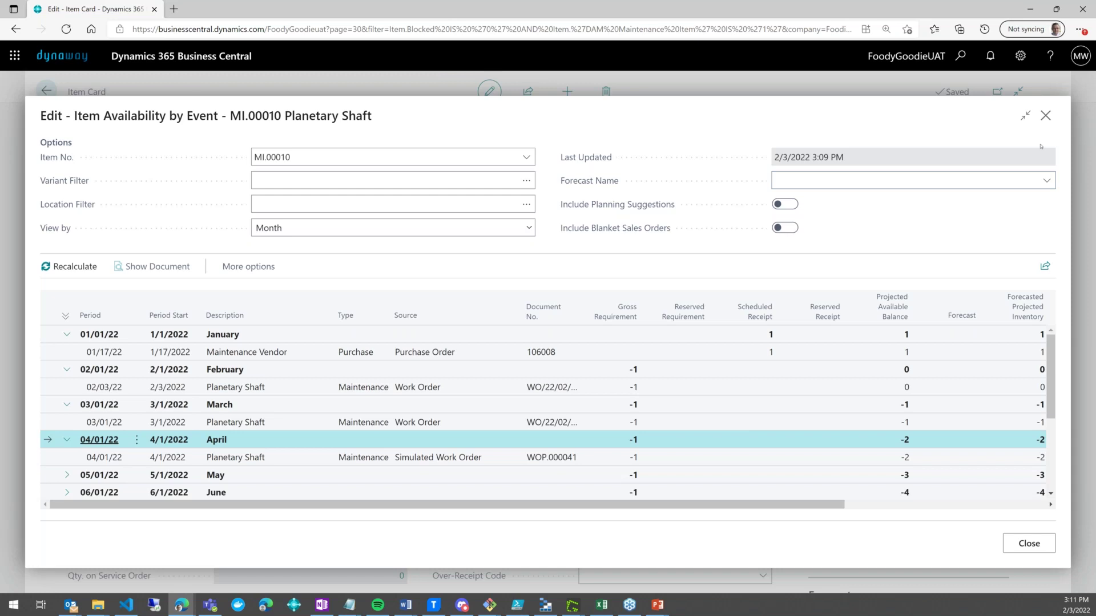
Step: Close the event view and open Item Availability by Location for MI.00010 Planetary Shaft
click(1045, 116)
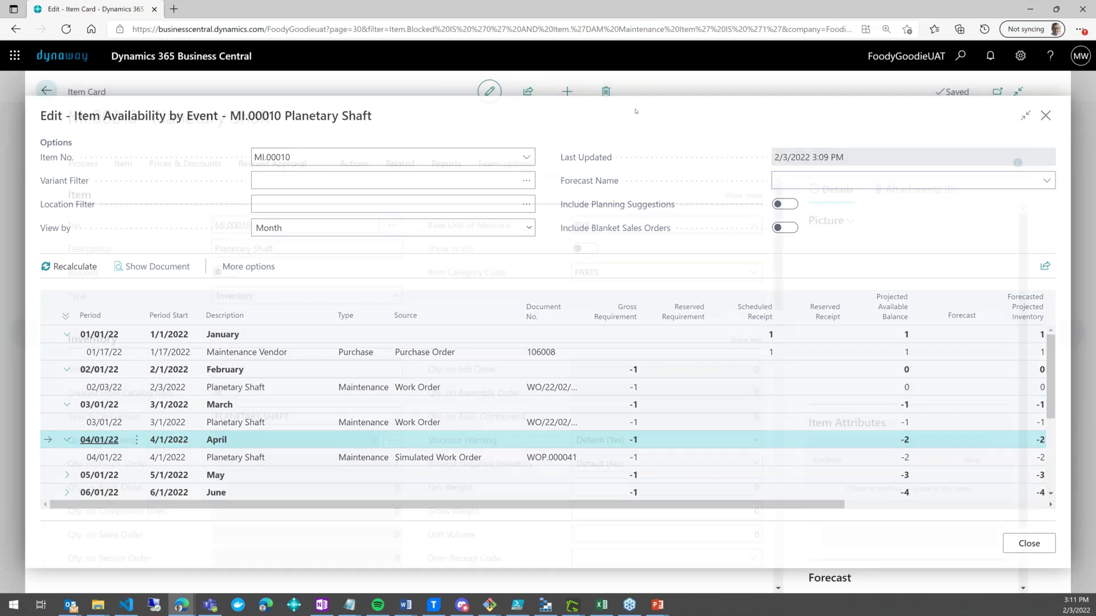
click(123, 181)
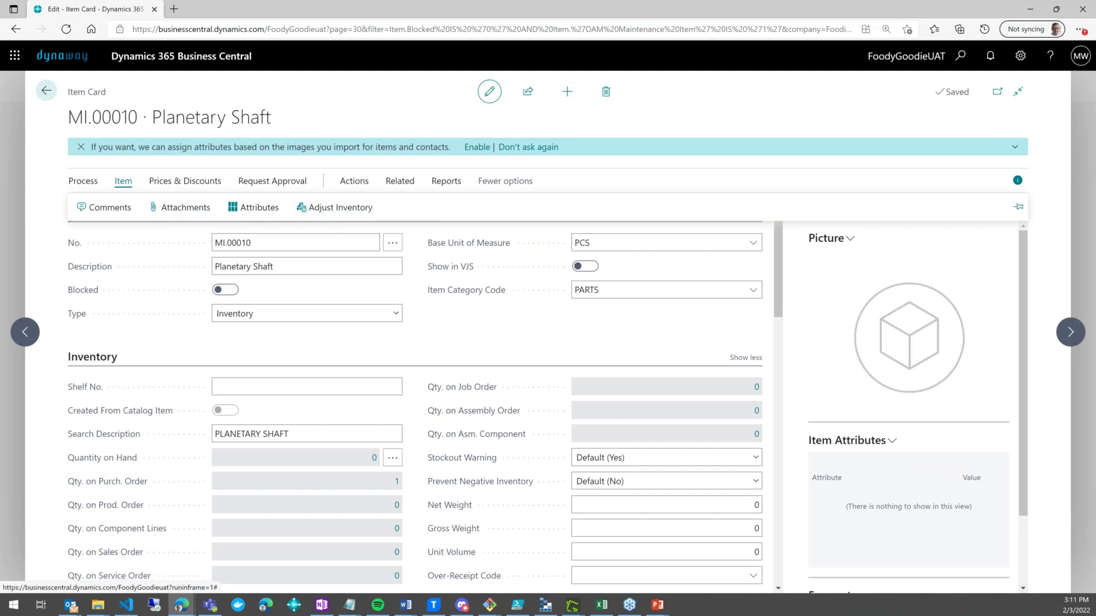
click(355, 181)
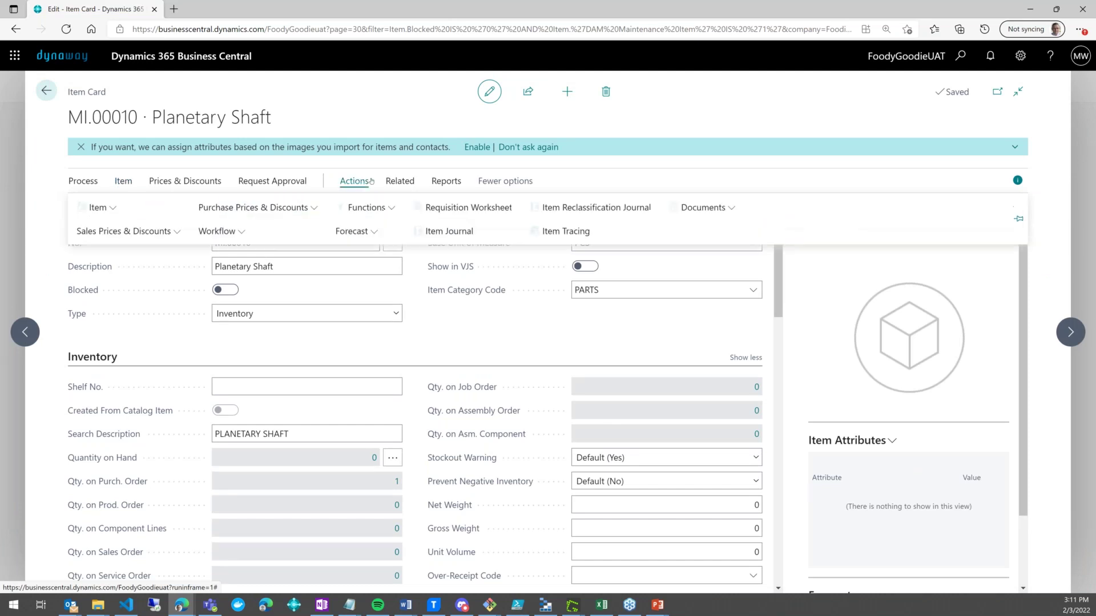
click(401, 186)
click(243, 208)
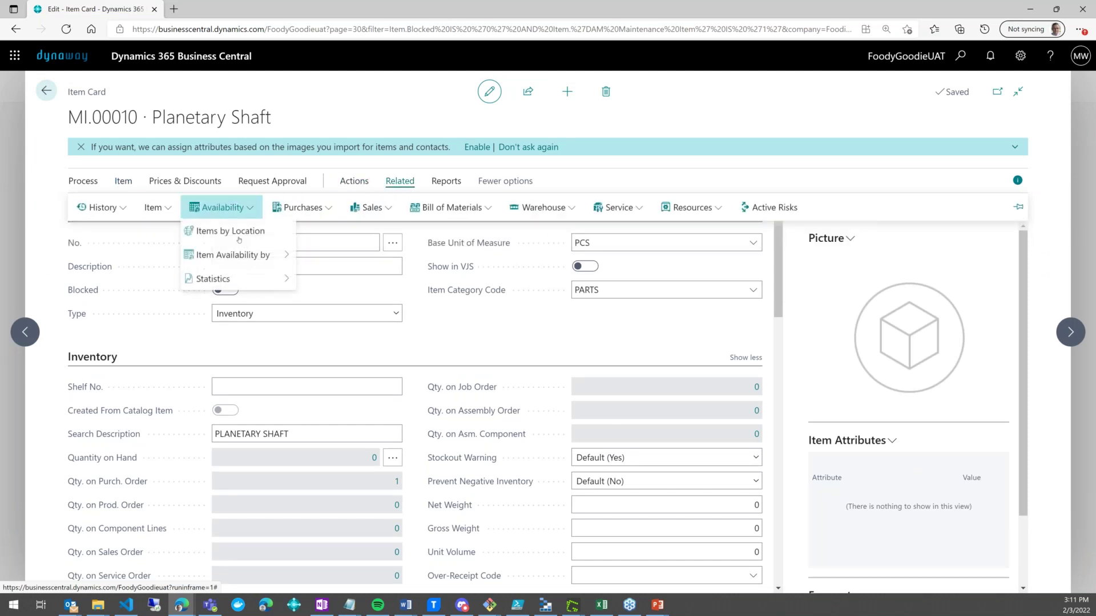
mouse_move(246, 259)
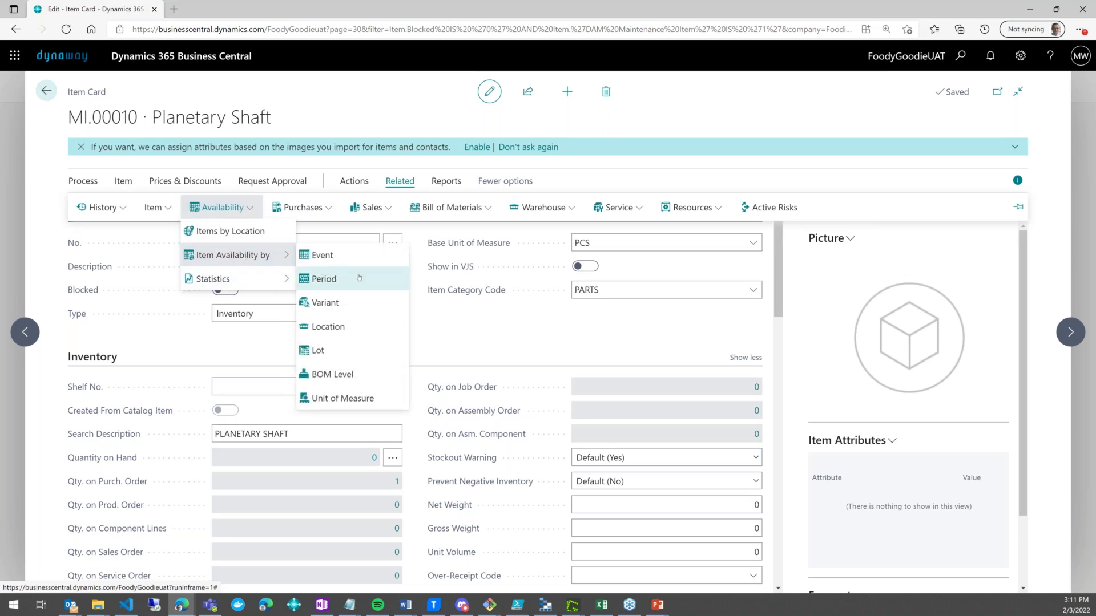
click(358, 324)
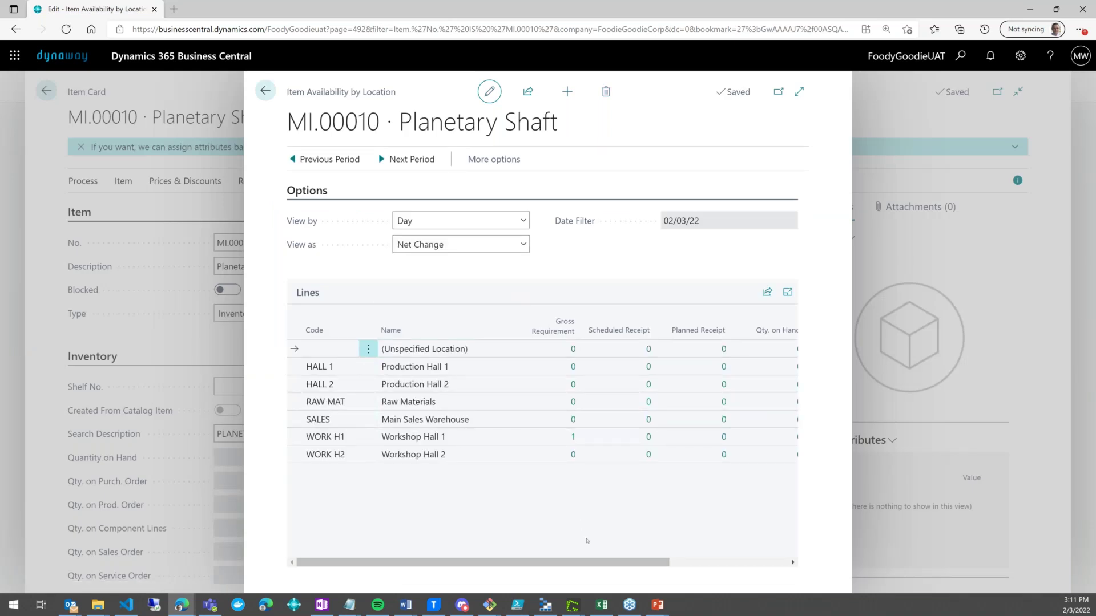
click(493, 223)
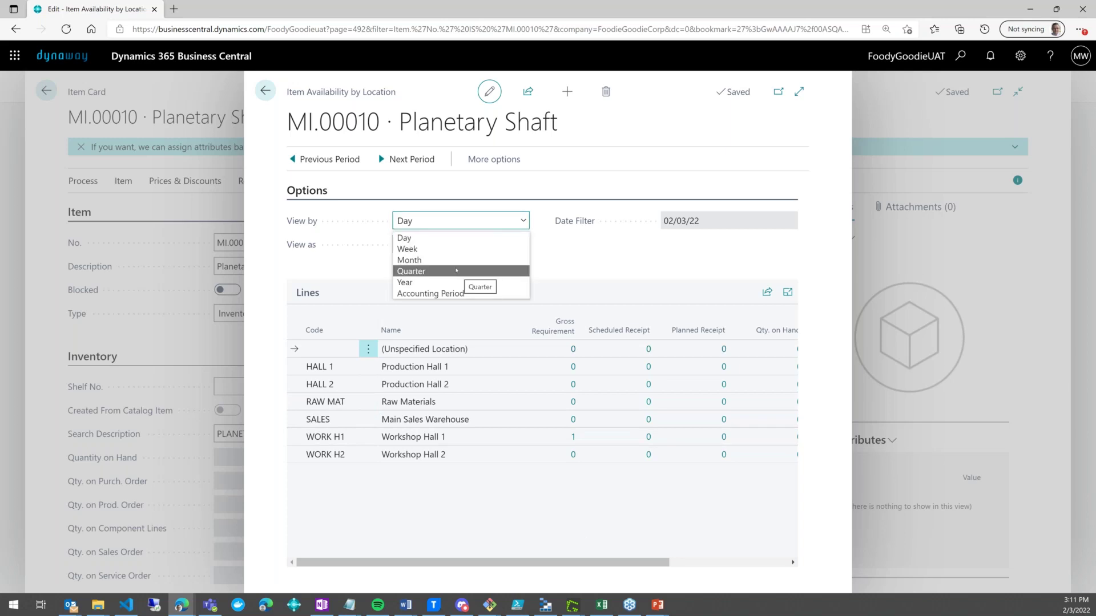
Step: Set View by to Year and list the demand lines behind WORK H1's gross requirement of 11
key(Escape)
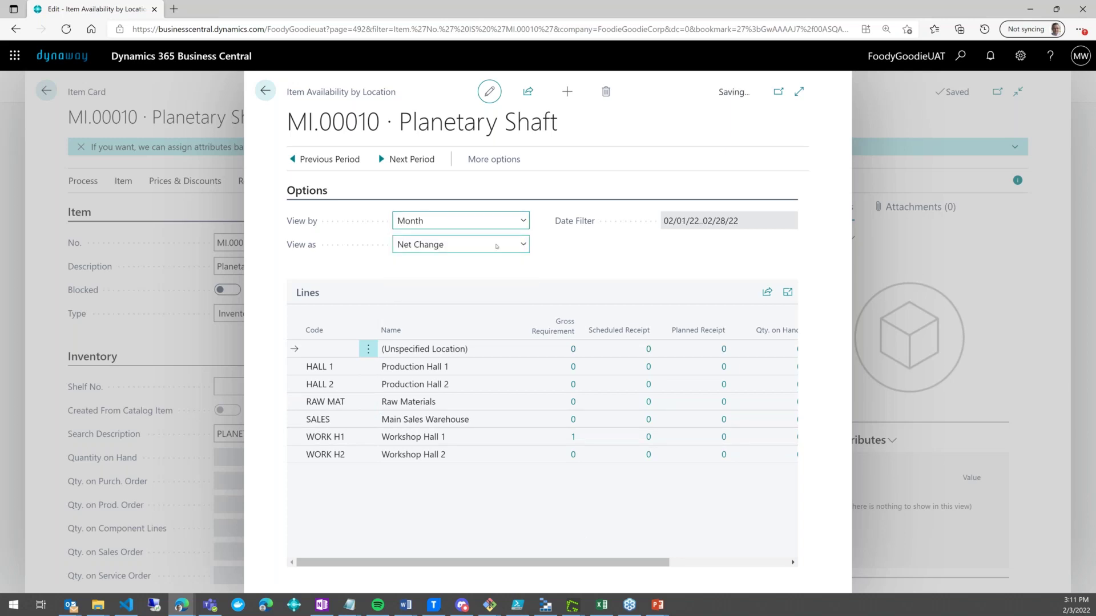
click(474, 227)
click(457, 281)
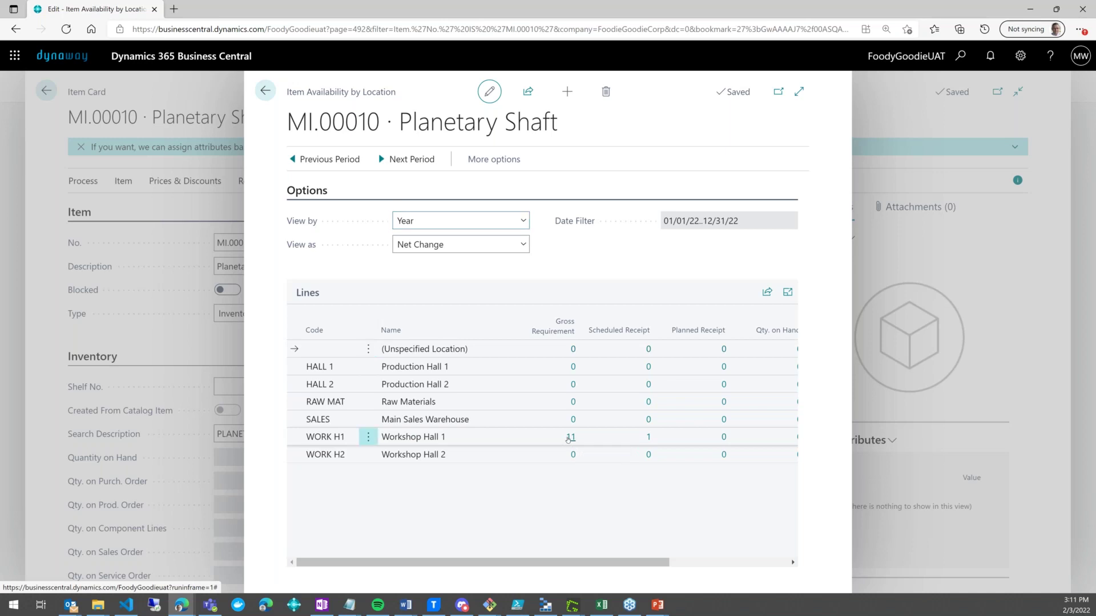
click(569, 437)
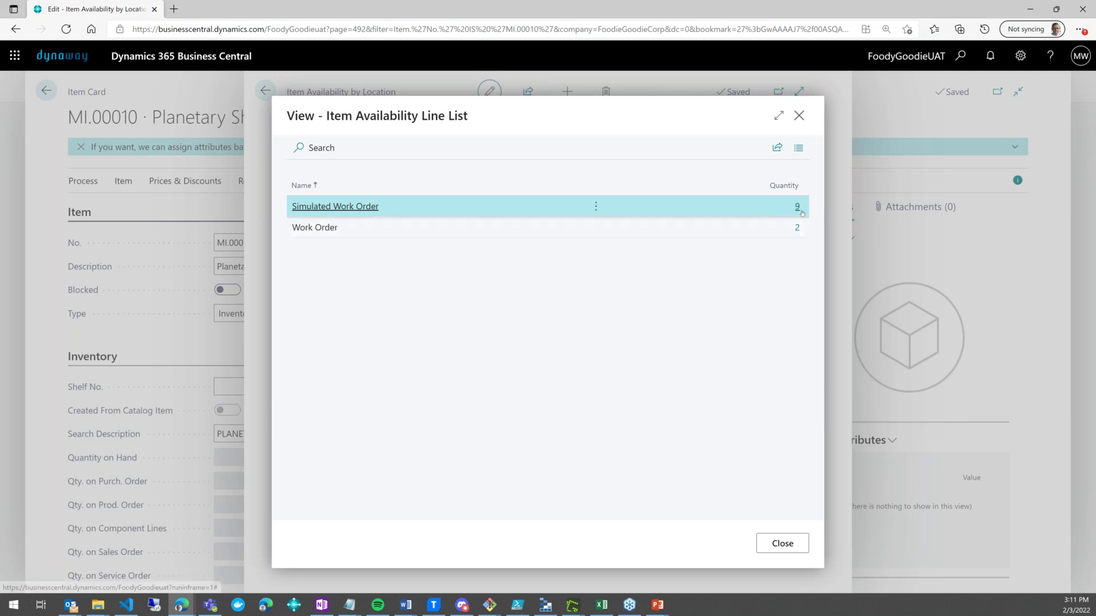
Step: Review the 2 work order and 9 simulated work order lines, then return to the Item Card
click(397, 226)
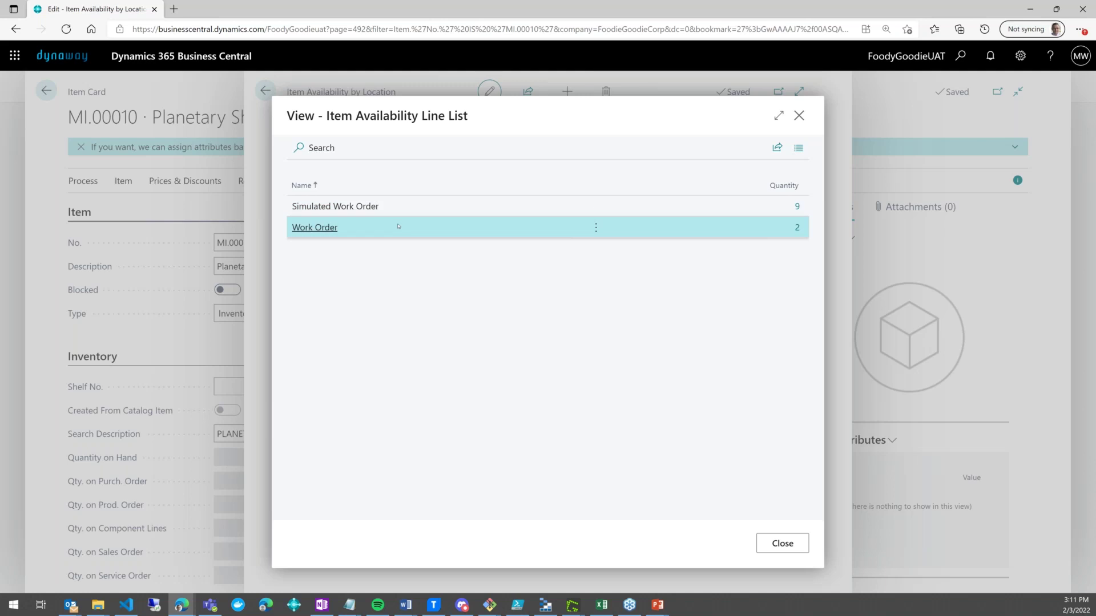
click(797, 227)
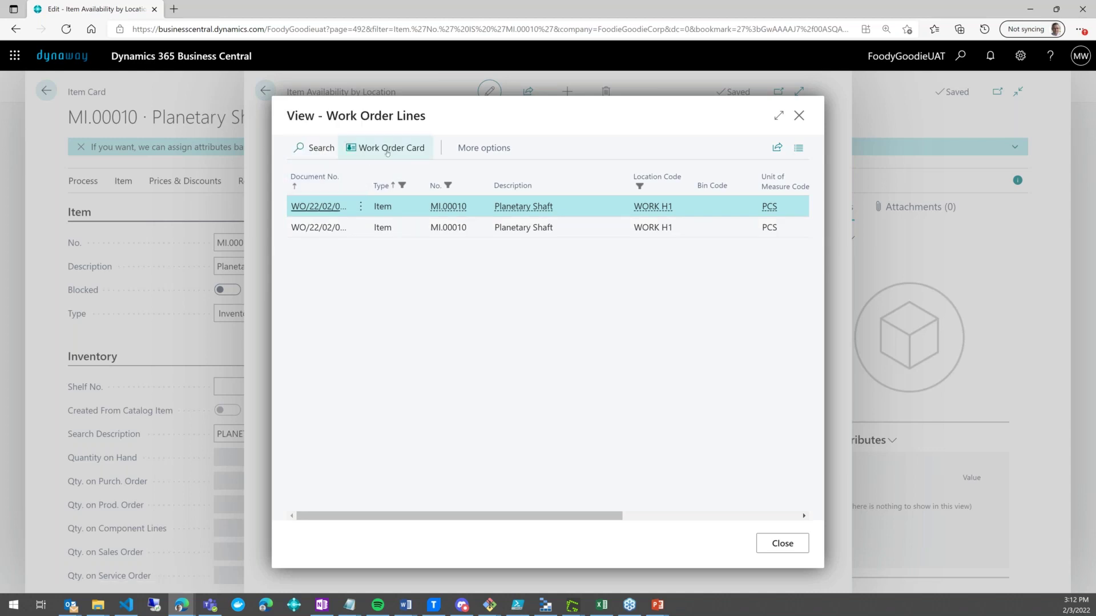
click(798, 116)
click(801, 213)
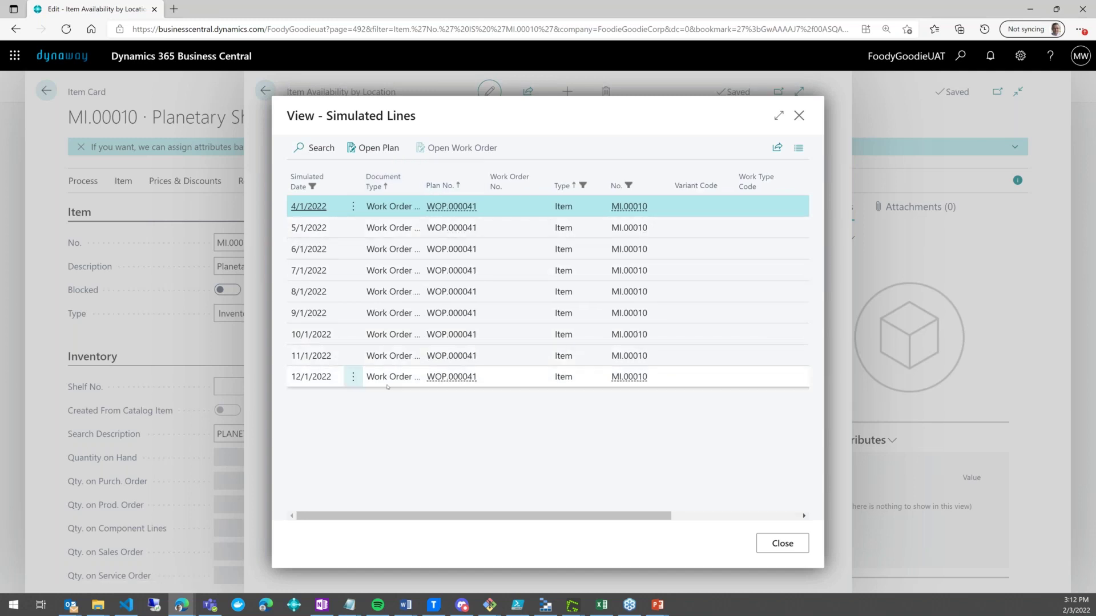
click(777, 545)
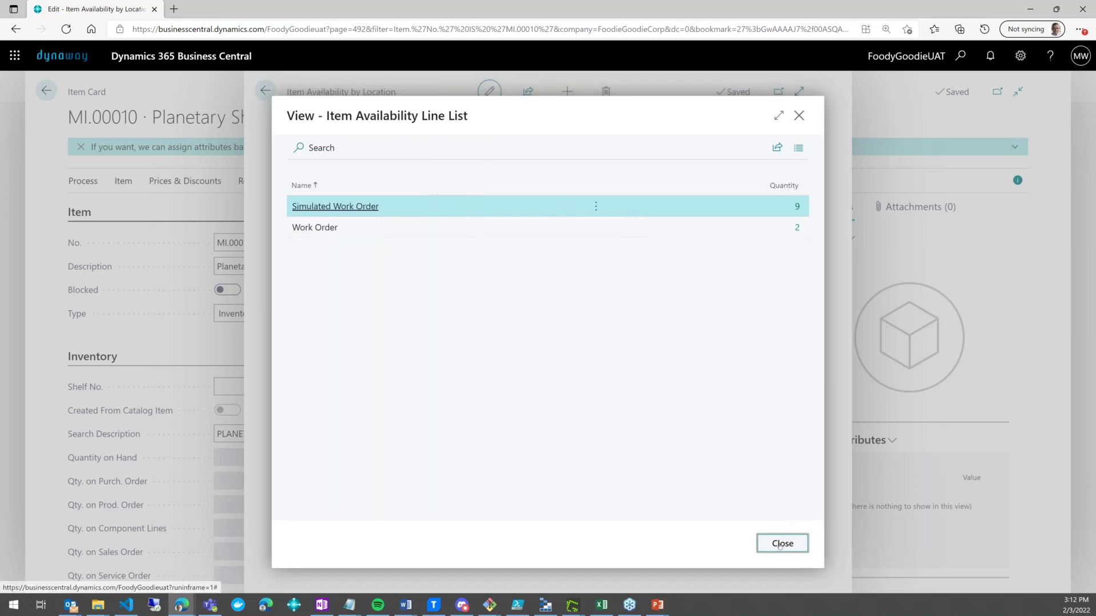
click(779, 544)
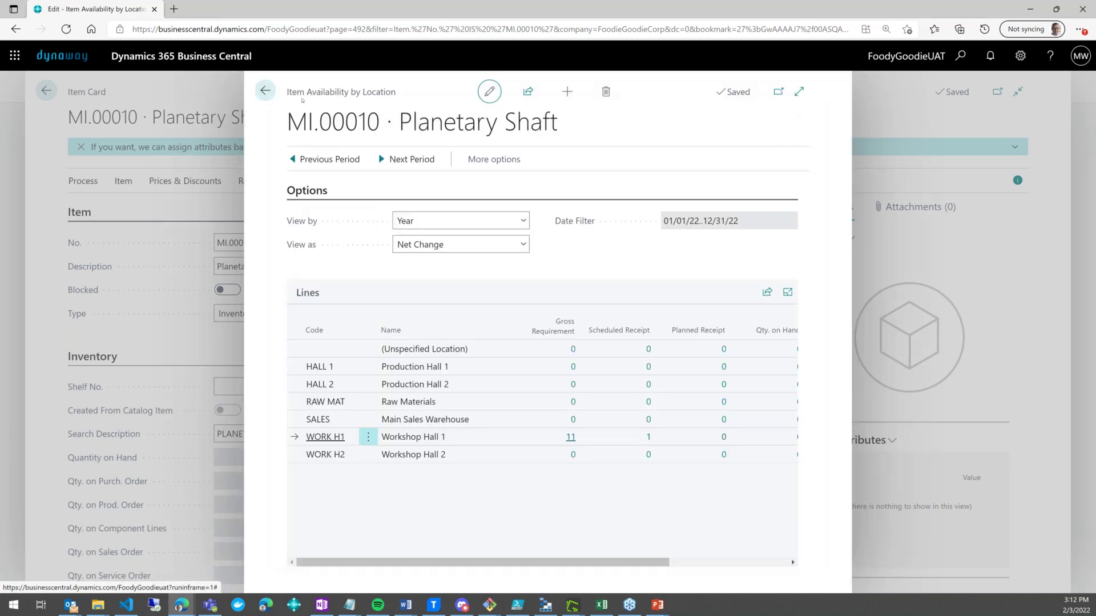
click(269, 96)
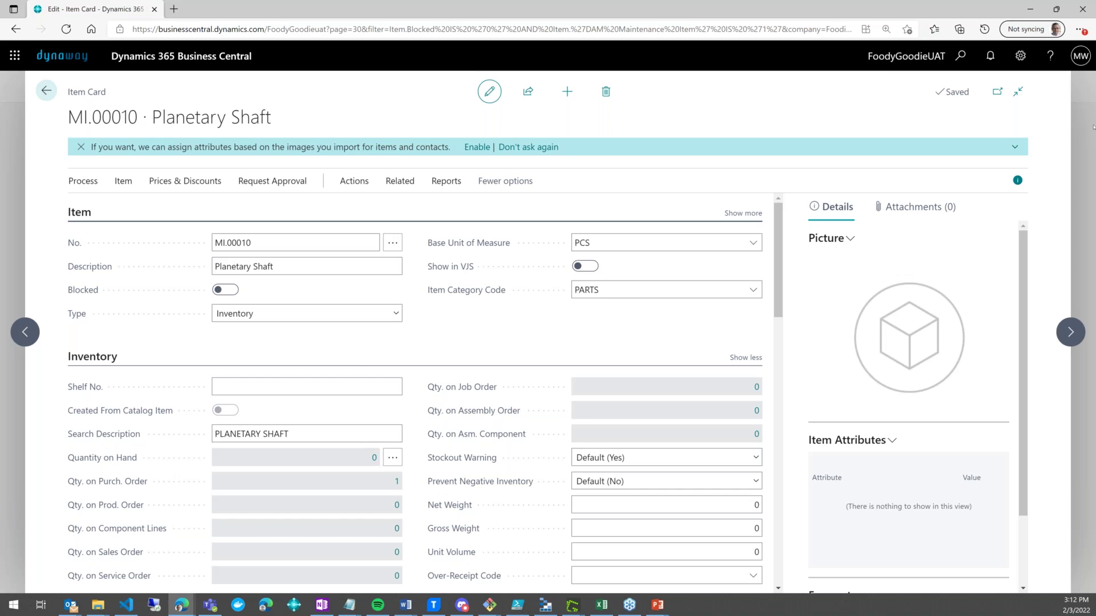
Step: Search Tell me for 'req worksheet' and open the DEFAULT Requisition Worksheet
click(960, 57)
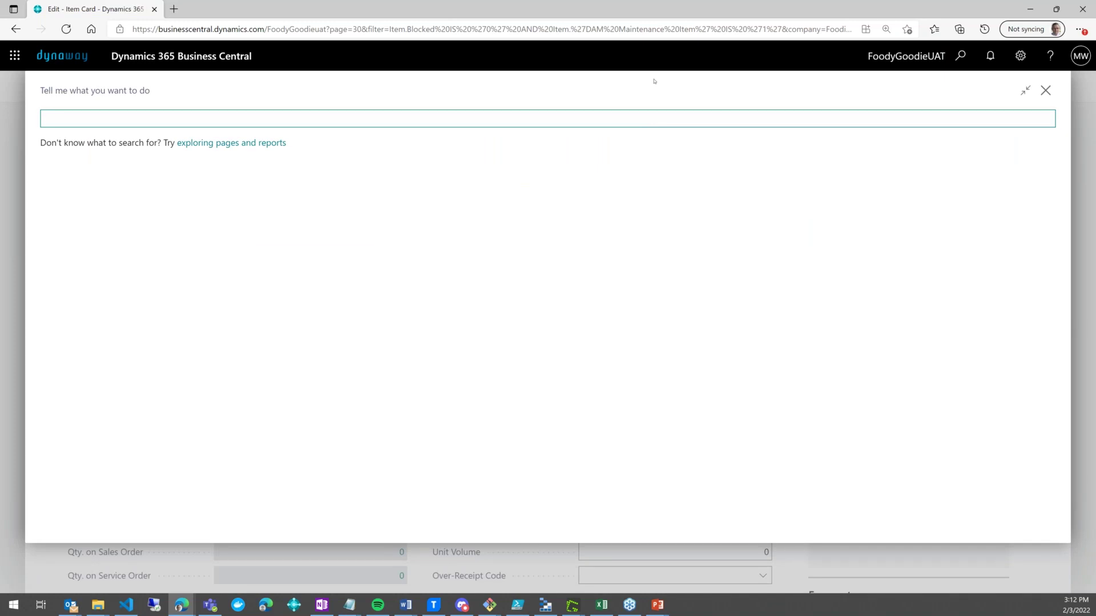
text(req worsk)
key(BackSpace)
key(BackSpace)
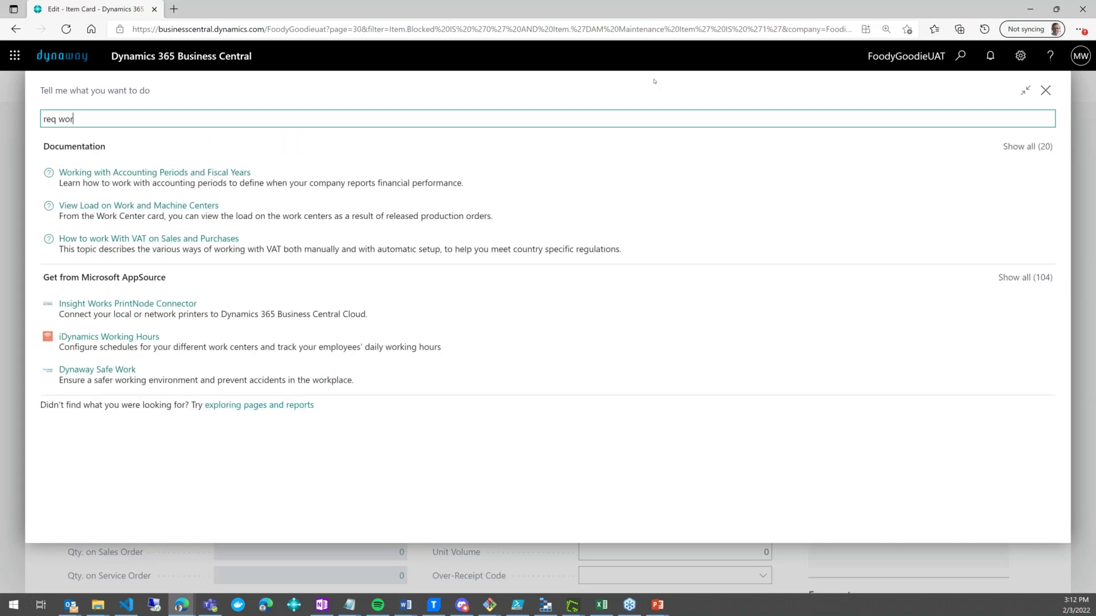
text(ks)
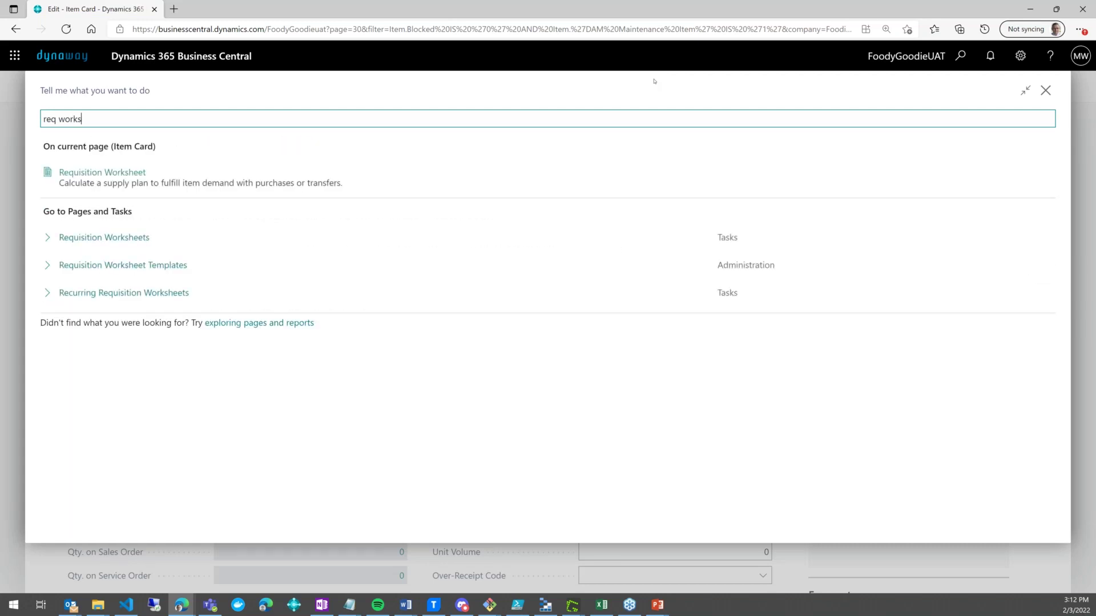
click(88, 172)
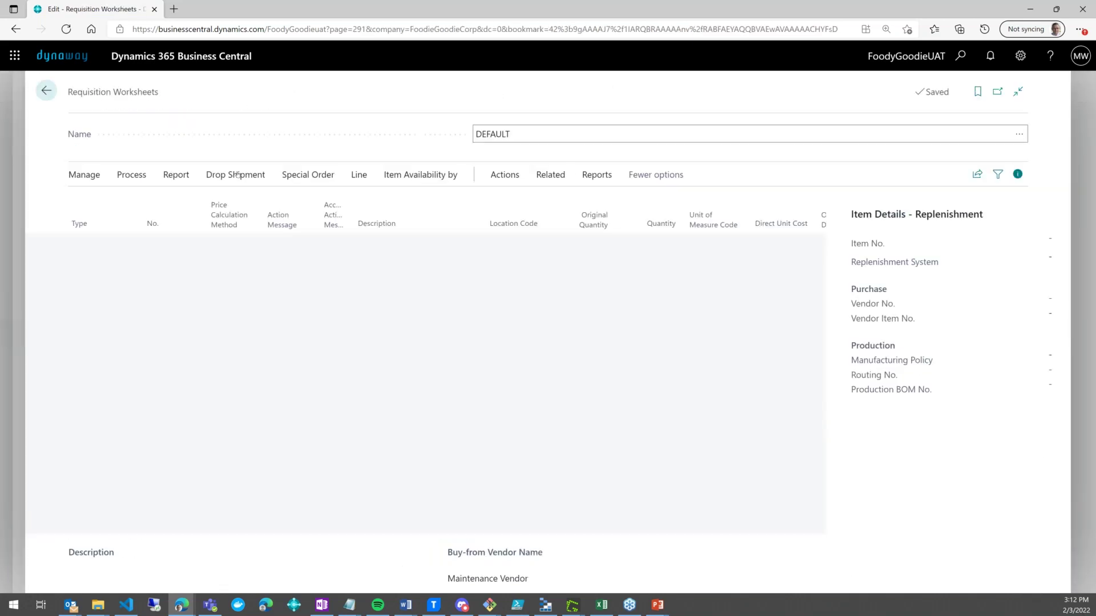
Step: Select all Planetary Shaft and Drum Swich worksheet lines with Ctrl+A and delete them, confirming Yes
click(84, 175)
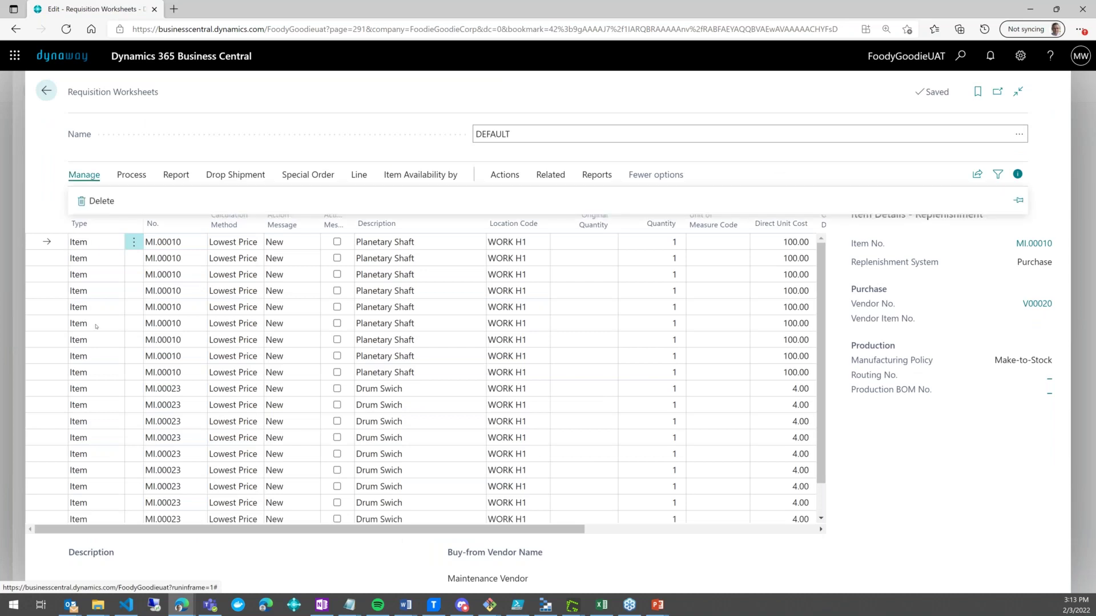
click(80, 242)
click(151, 412)
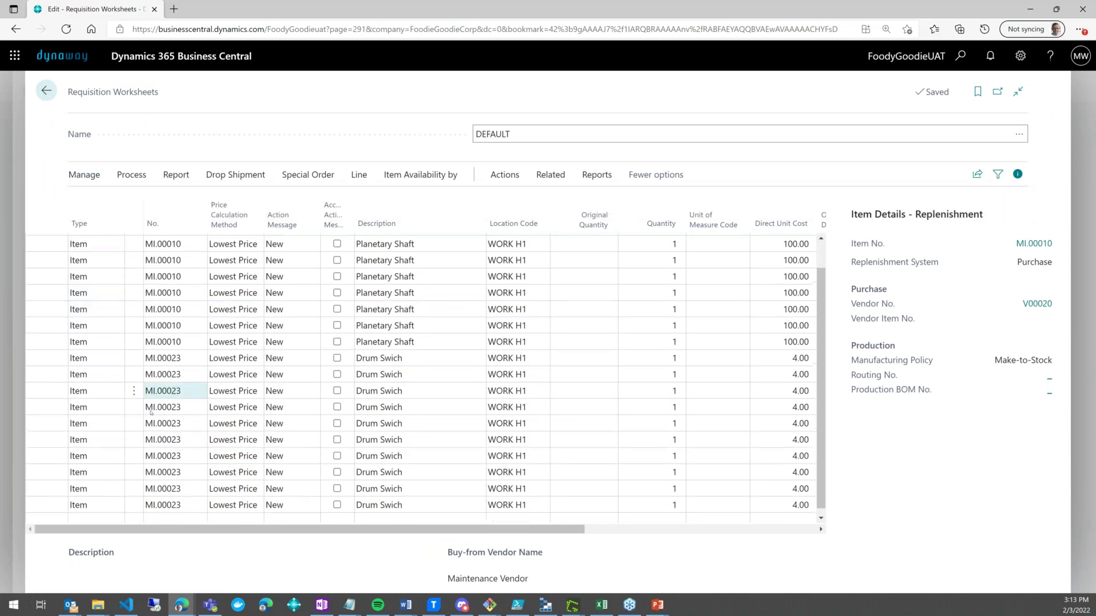
click(202, 500)
key(ctrl+a)
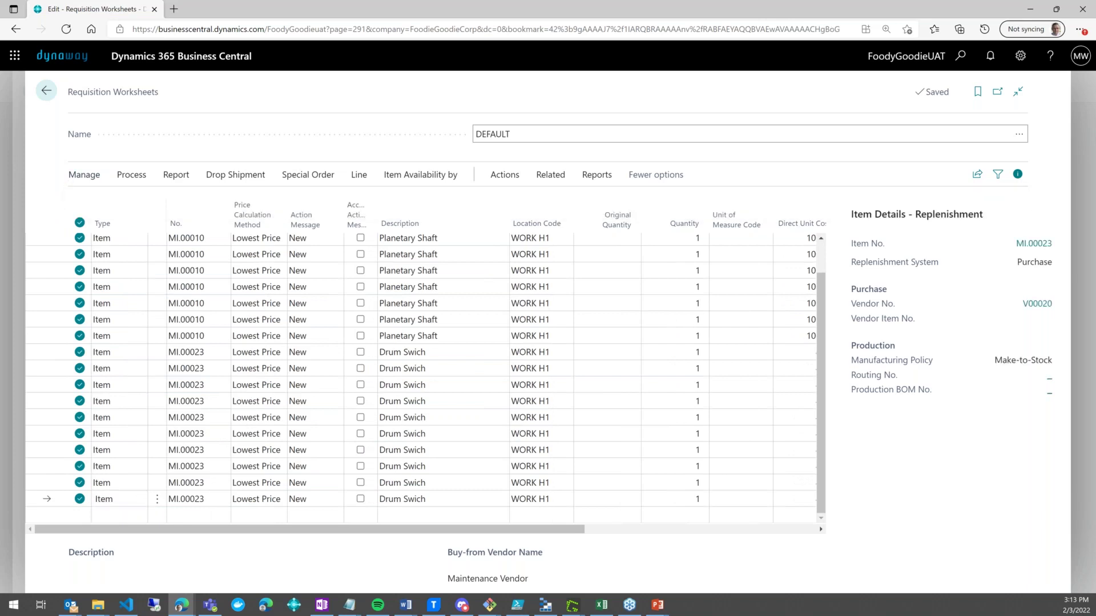
key(ctrl+Delete)
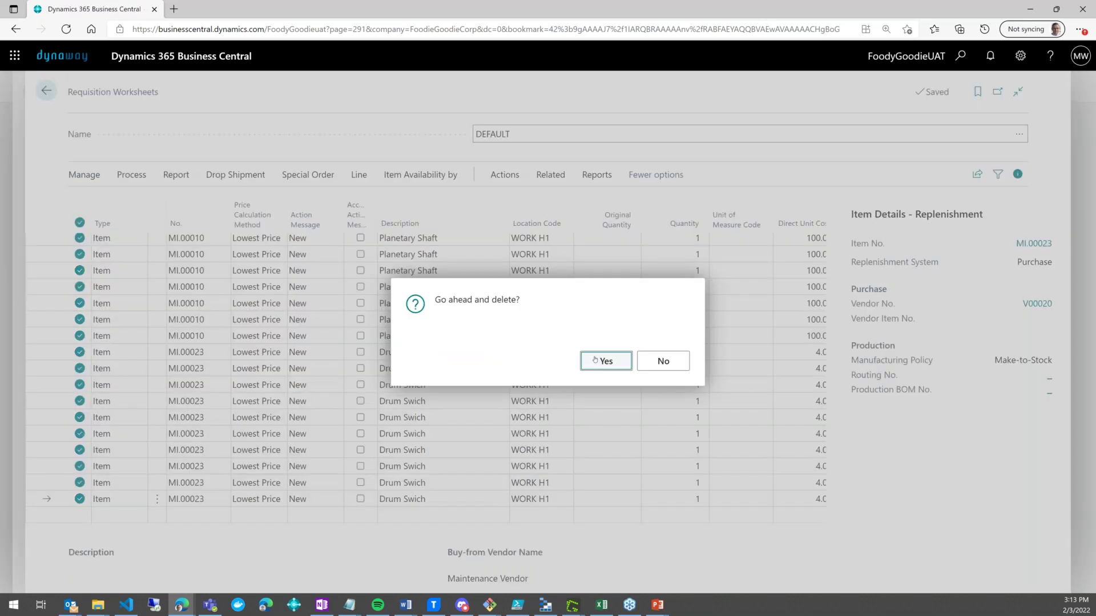
click(595, 360)
click(132, 175)
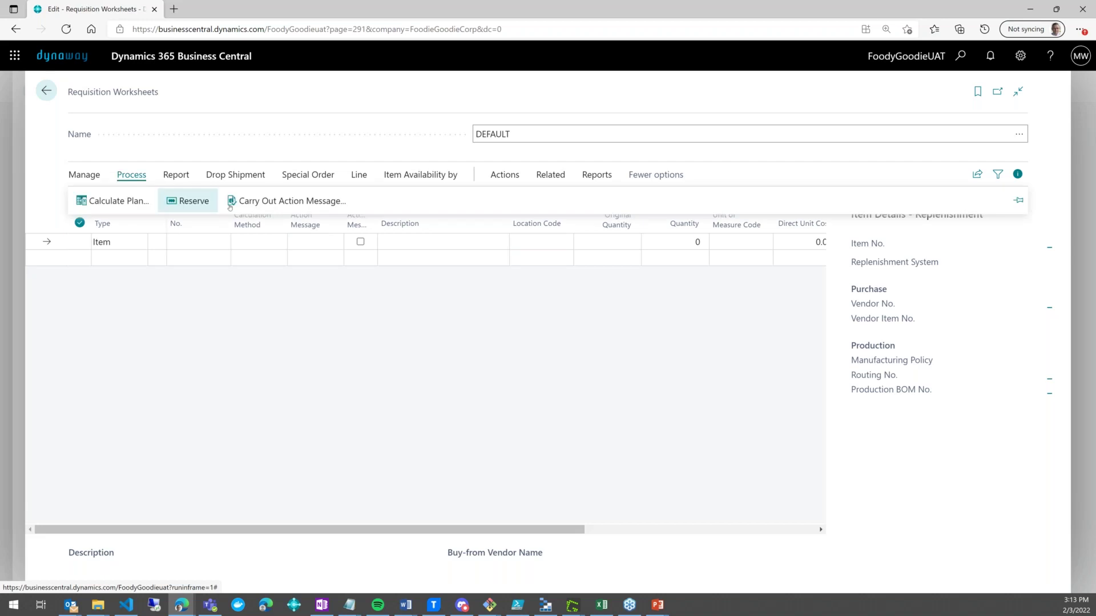
Step: Run Calculate Plan from 1/1/2022 to 1/1/2023 for items MI.00023|MI.00010
click(127, 204)
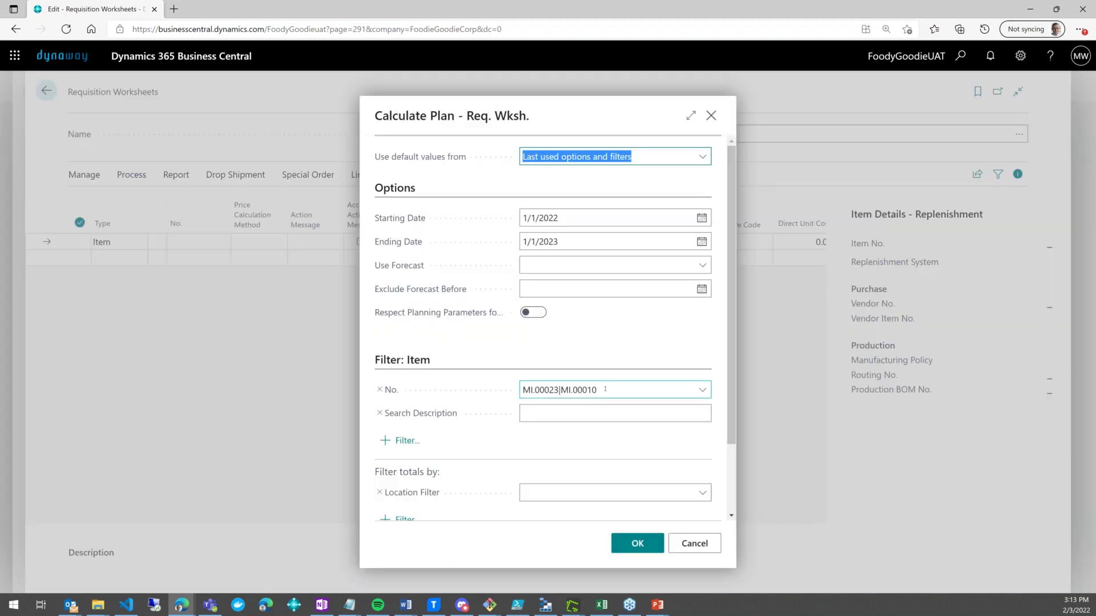
click(604, 389)
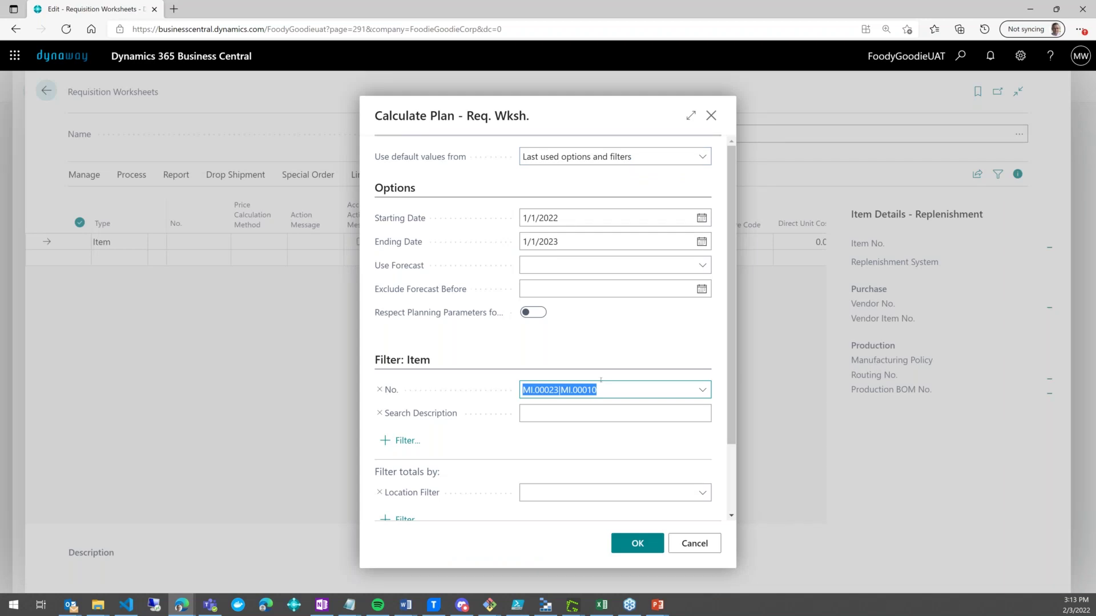
click(573, 218)
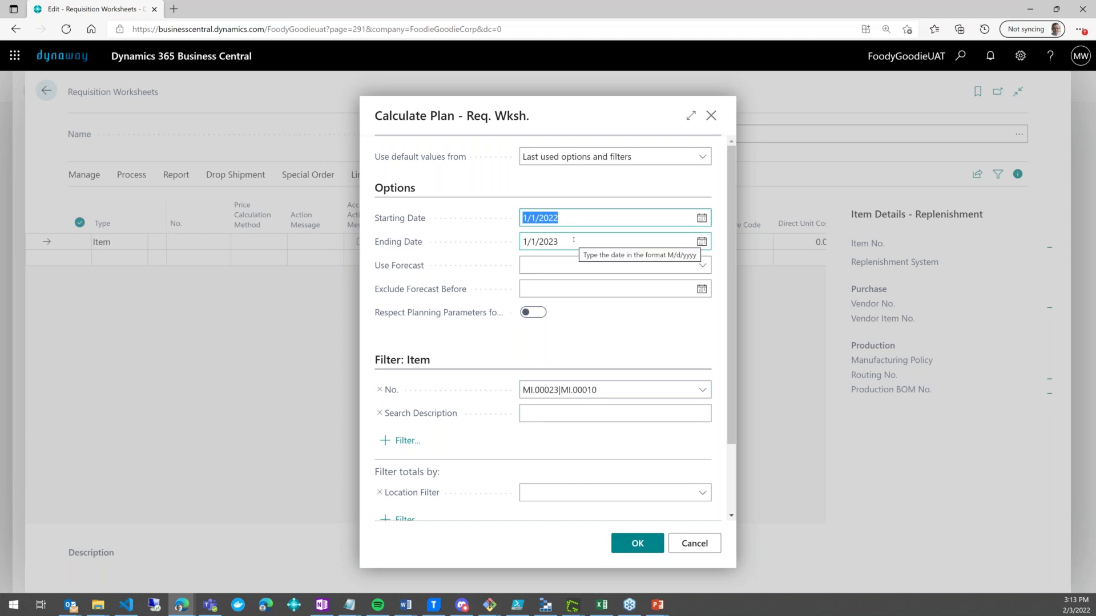
click(574, 241)
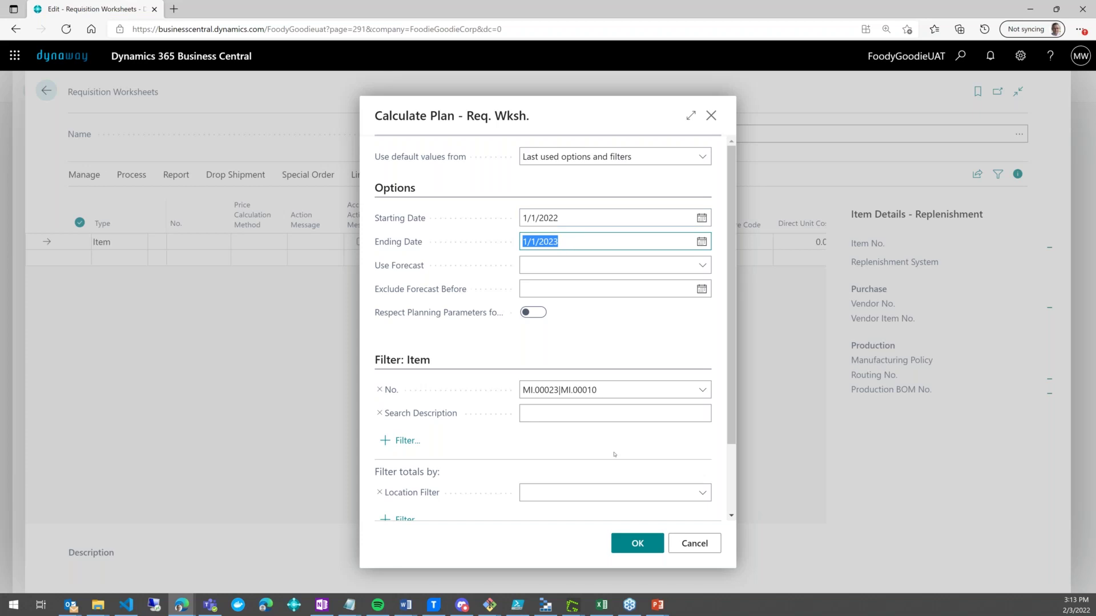
click(625, 540)
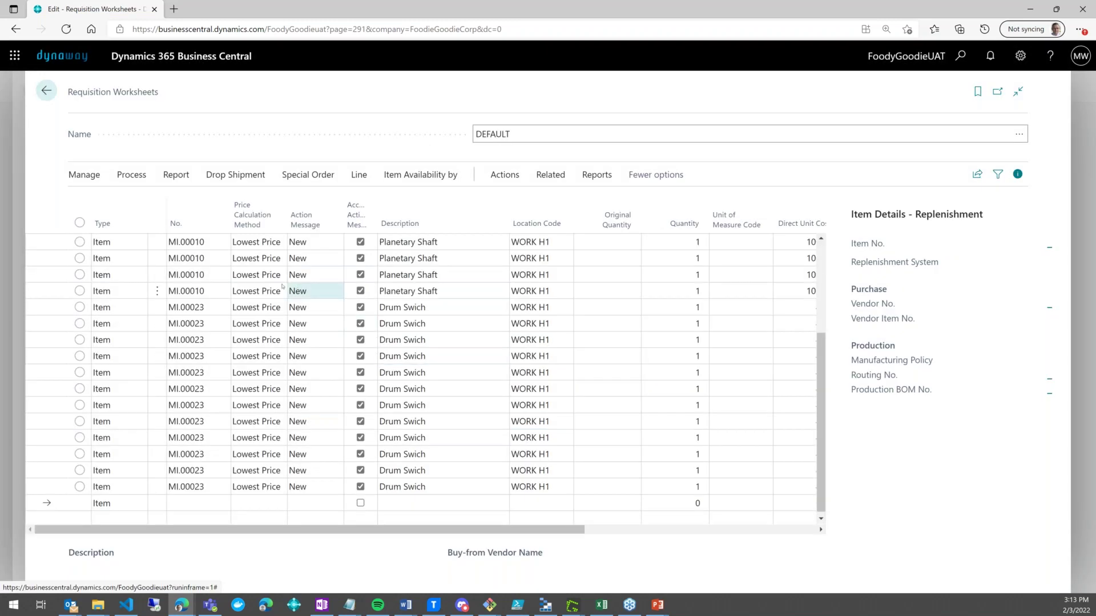
Step: Inspect the first planned lines' item numbers and descriptions, bringing Quantity and Due Date columns into view
click(271, 293)
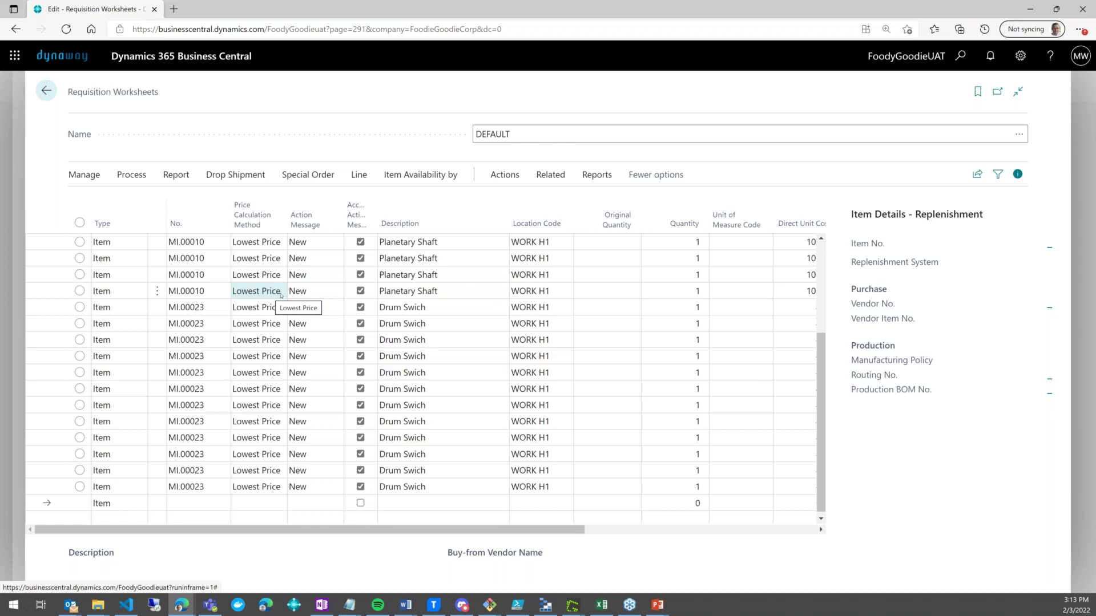
click(202, 246)
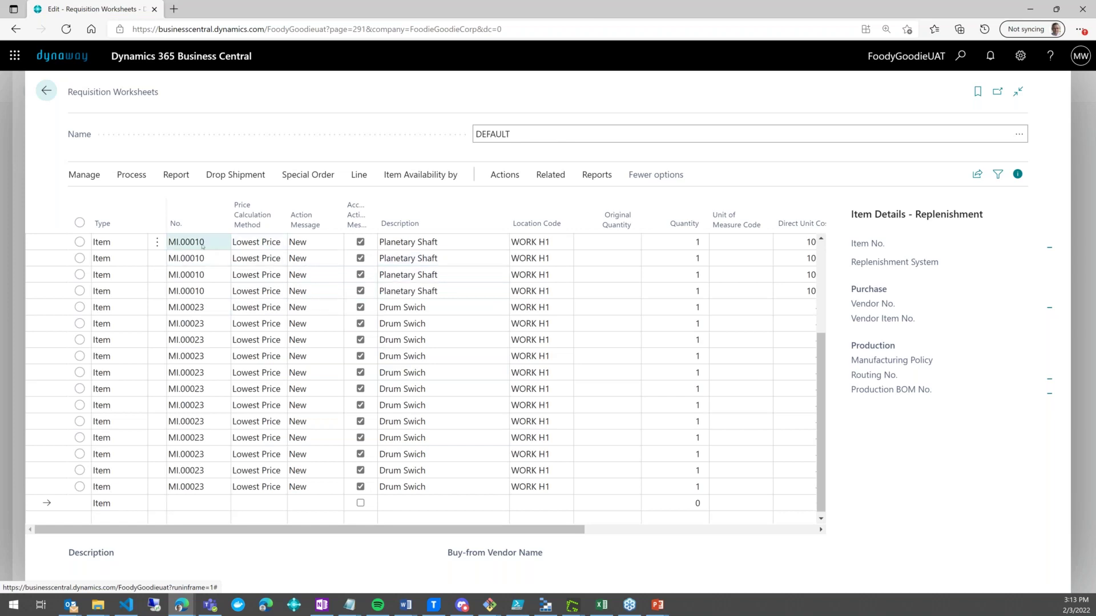
click(456, 250)
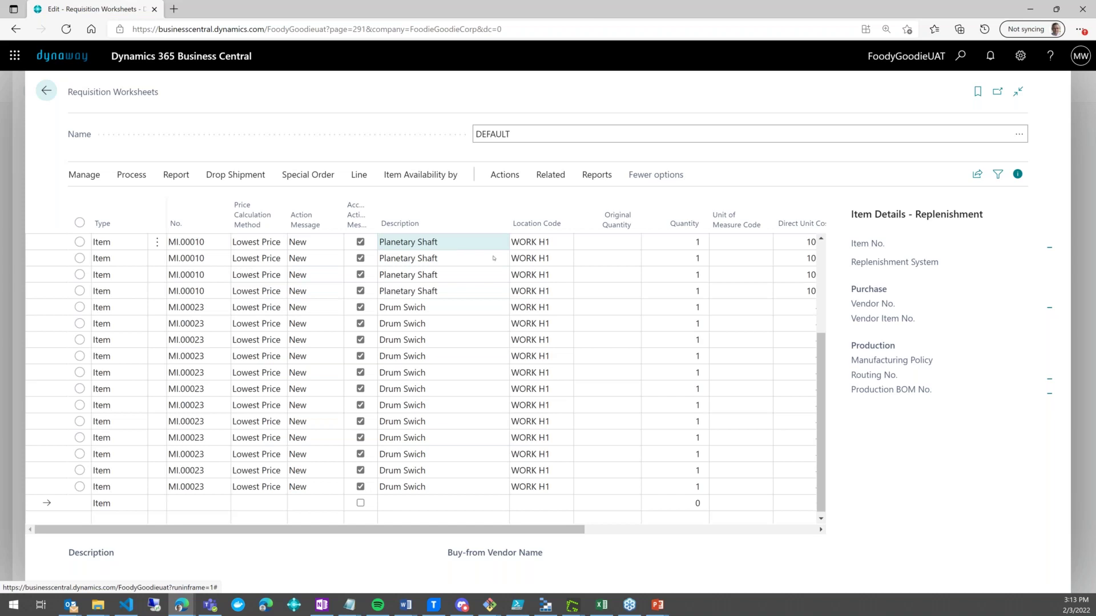
drag(598, 530, 687, 527)
click(614, 303)
scroll(613, 305, up, 2)
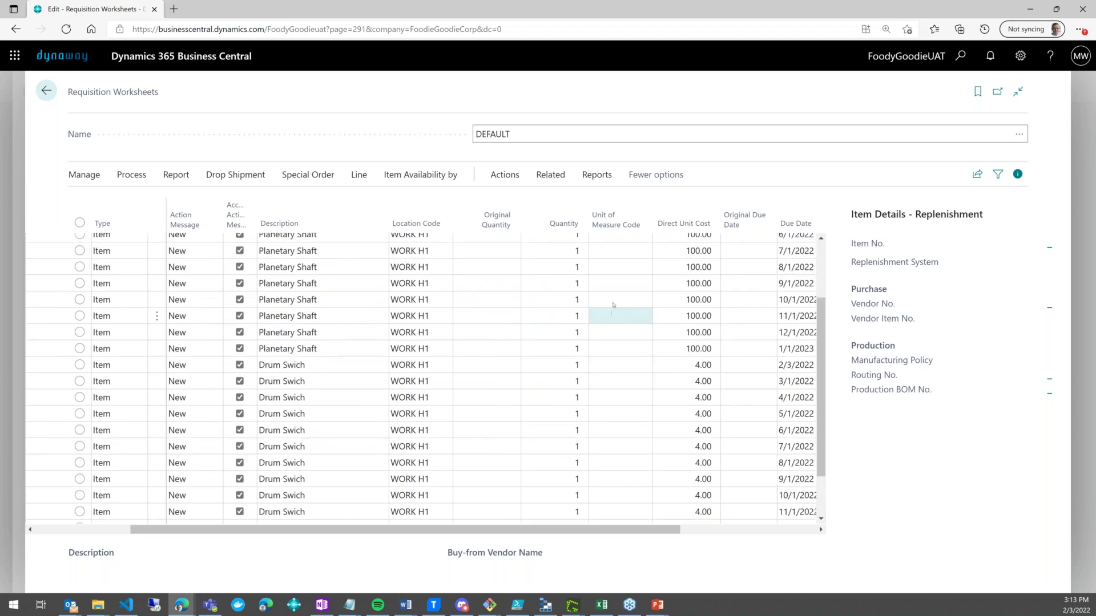
scroll(613, 305, up, 3)
key(Up)
key(Left)
key(Up)
key(Left)
key(Up)
key(Right)
key(Right)
key(Right)
key(Up)
key(Right)
key(Down)
key(Down)
key(Down)
key(Down)
key(Down)
key(Down)
key(Down)
key(Down)
key(Down)
key(Down)
key(Down)
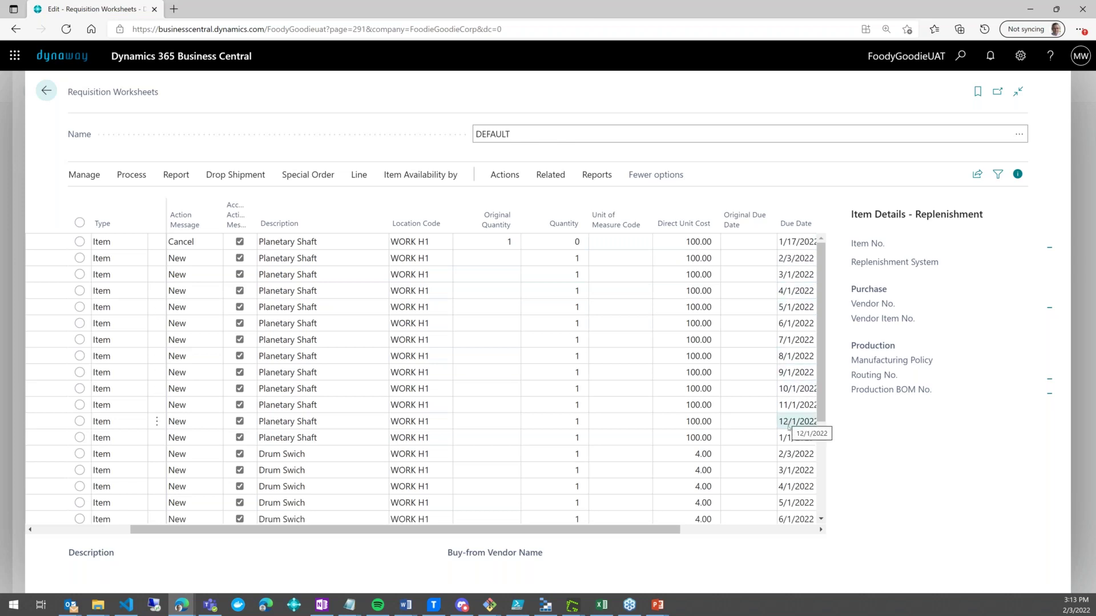
Step: Compare Planetary Shaft and Drum Swich quantities and monthly due dates from 3/1/2022 to 12/1/2022
key(Up)
click(792, 276)
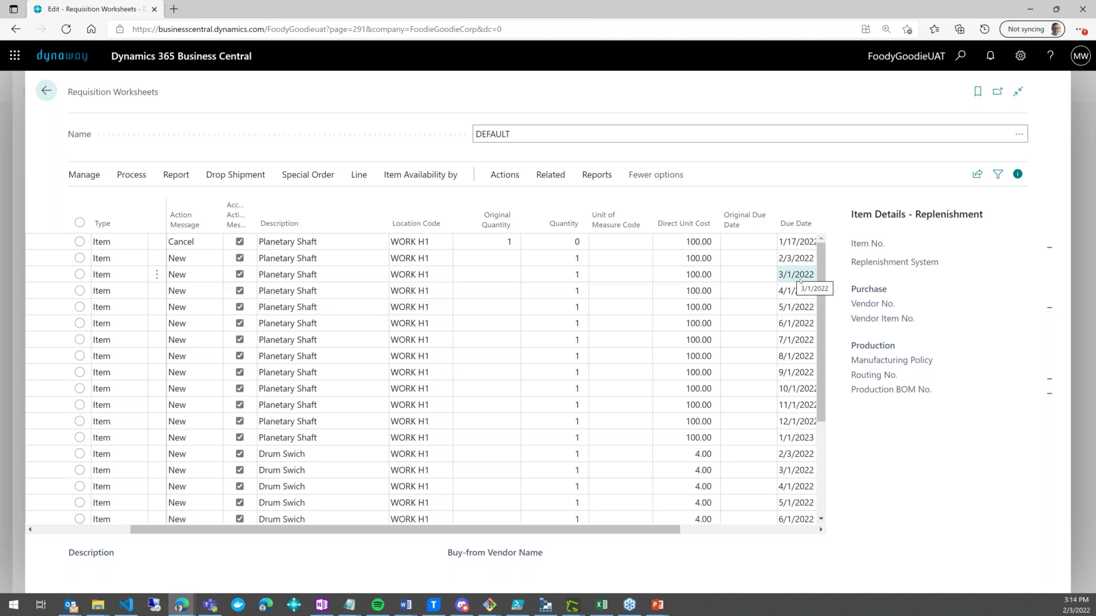
click(771, 319)
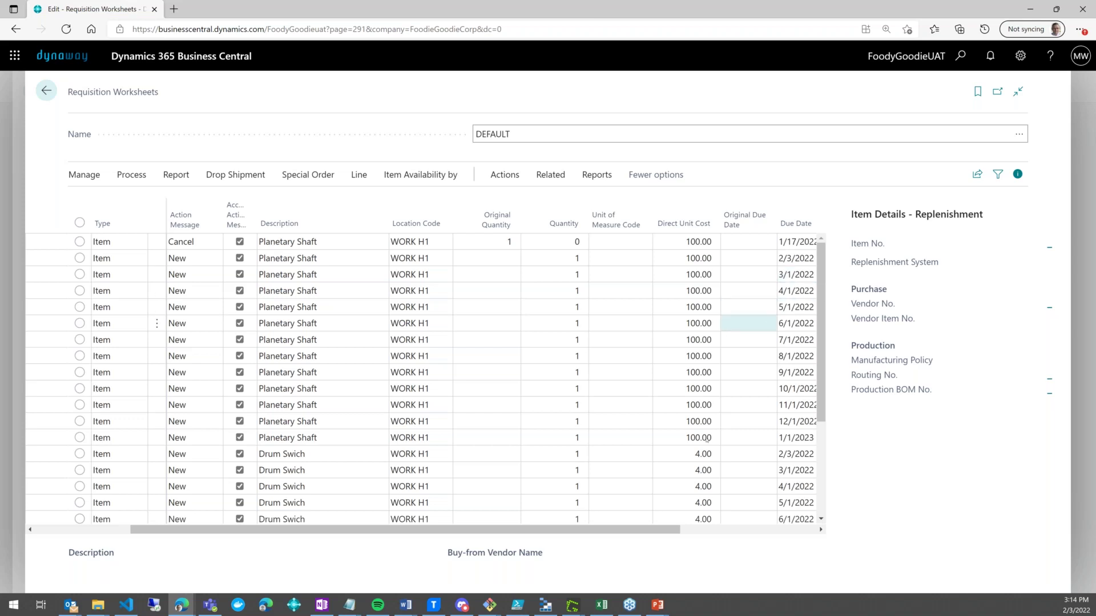
click(533, 356)
click(531, 274)
click(534, 356)
key(Down)
key(Down)
key(Down)
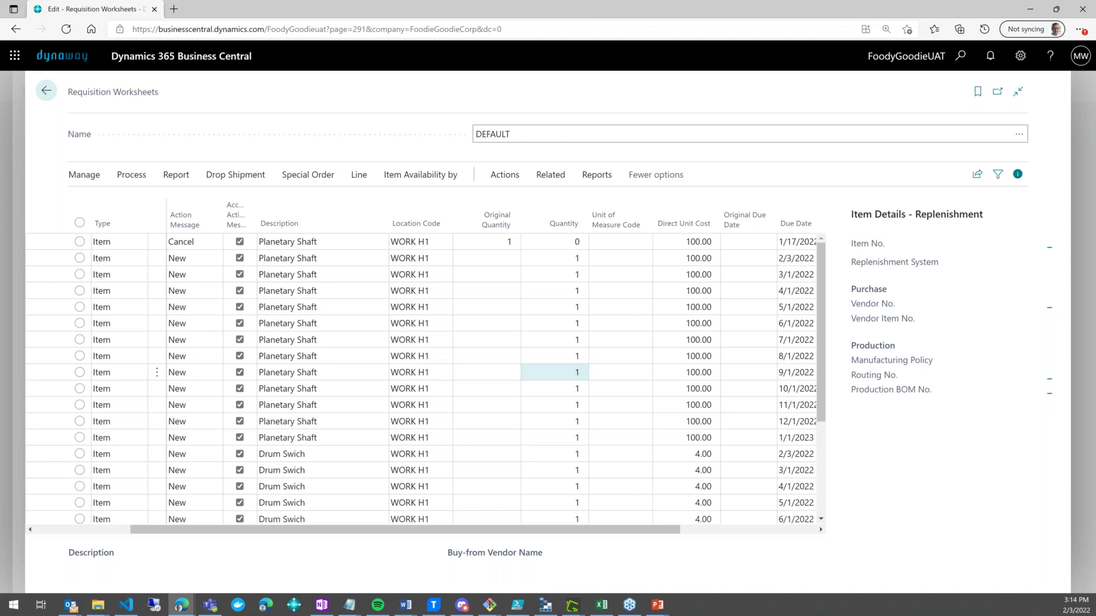
click(541, 452)
click(747, 372)
click(796, 242)
key(Down)
key(Down)
key(Down)
key(Down)
key(Down)
key(Down)
key(Down)
click(801, 403)
click(805, 421)
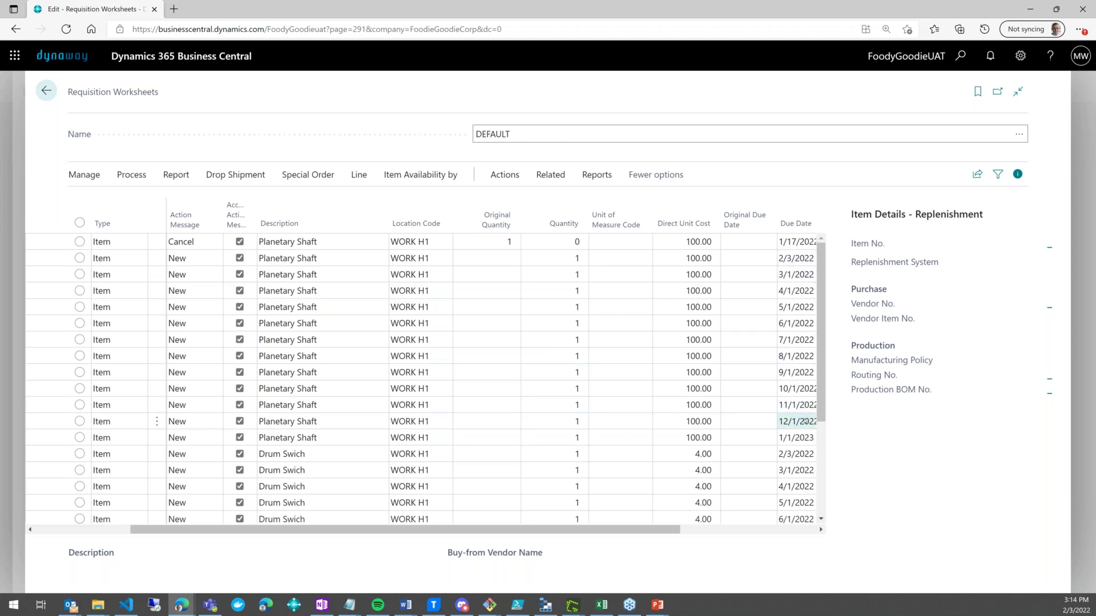
Step: Look over the planned lines' details, then open the MI.00010 Planetary Shaft item card
click(799, 389)
click(487, 290)
click(486, 275)
click(445, 274)
click(386, 259)
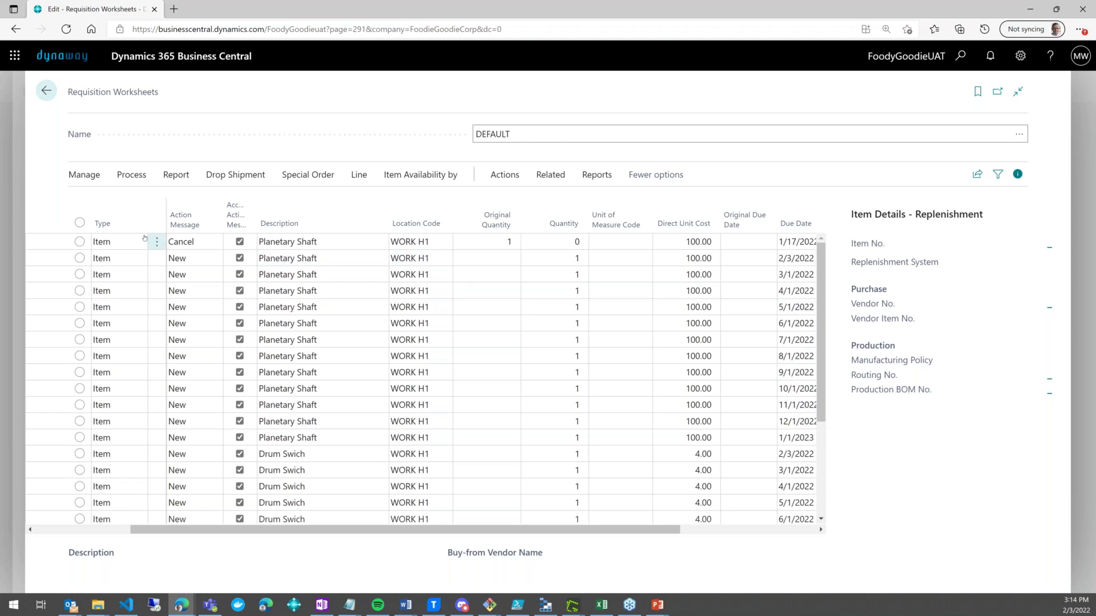
click(45, 91)
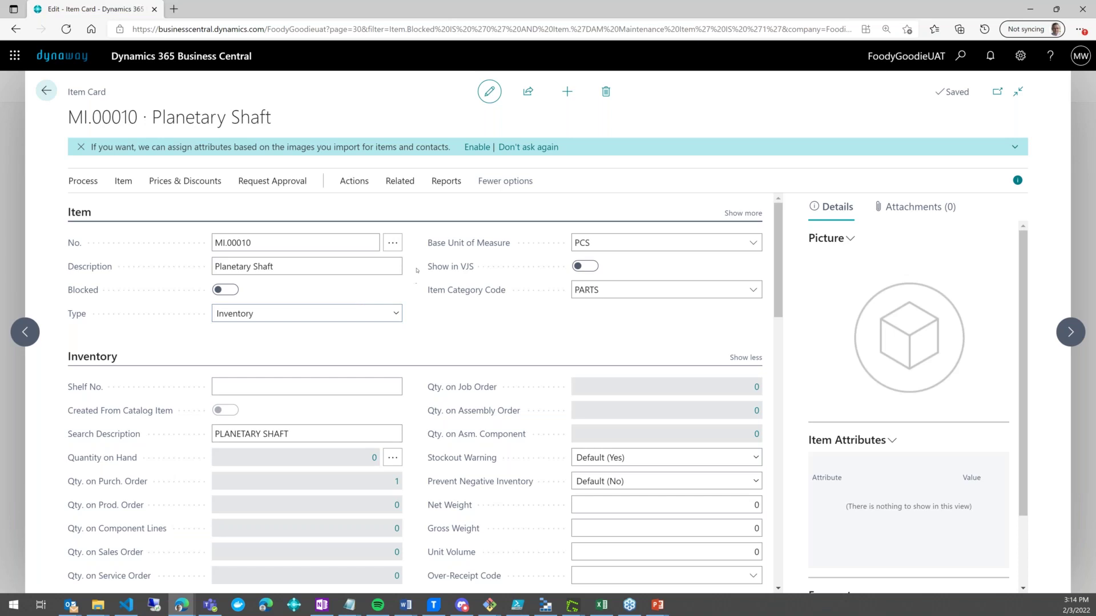
Step: Expand the Planetary Shaft card's Planning section showing Lot-for-Lot policy and order tracking None
scroll(417, 270, down, 12)
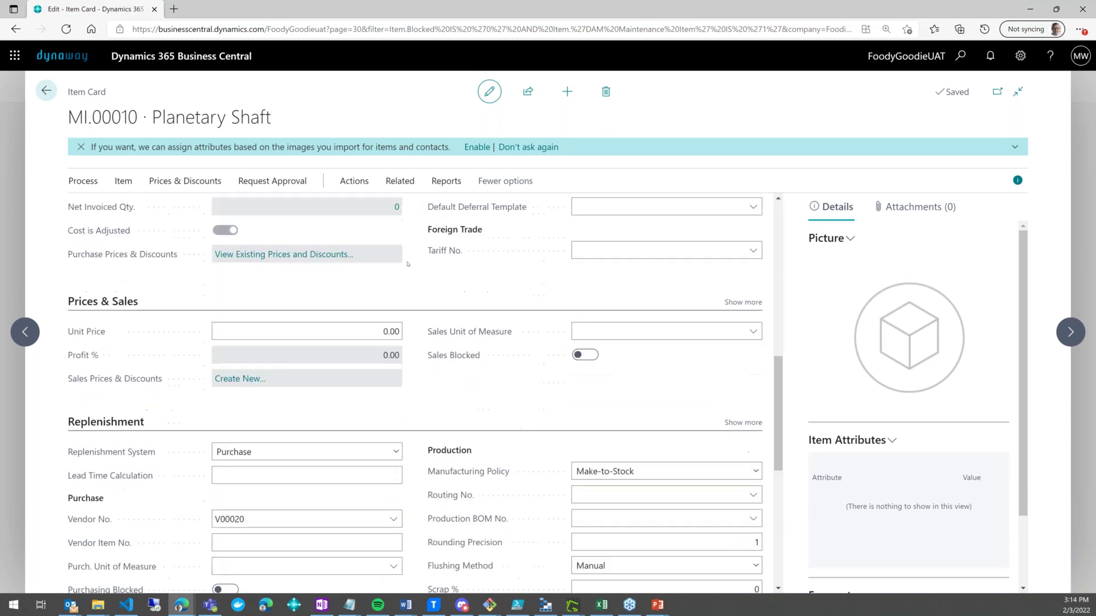
scroll(407, 264, down, 4)
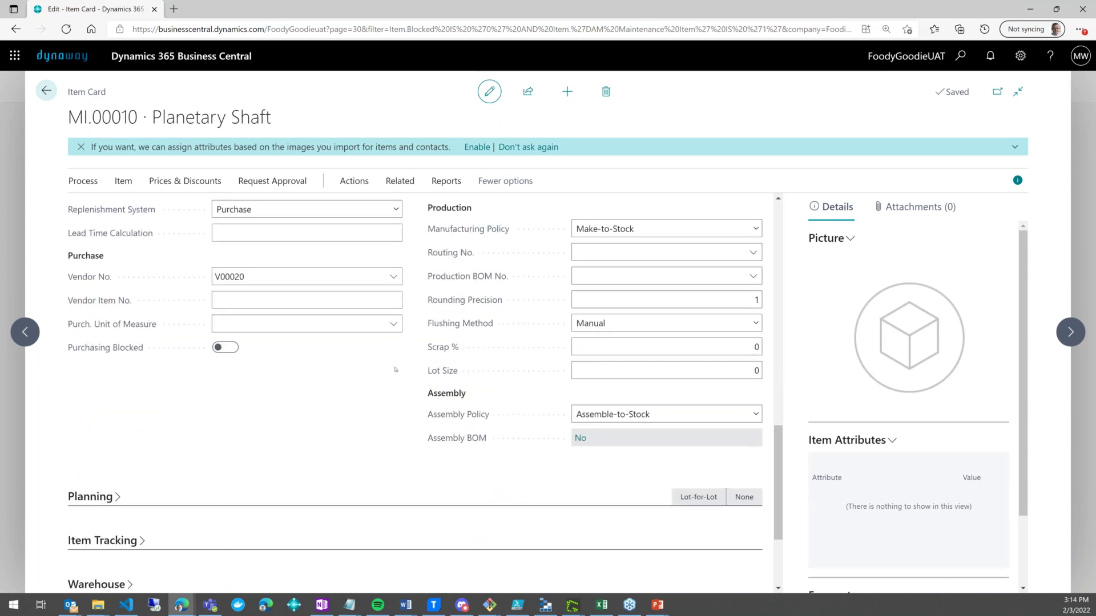
scroll(395, 369, down, 3)
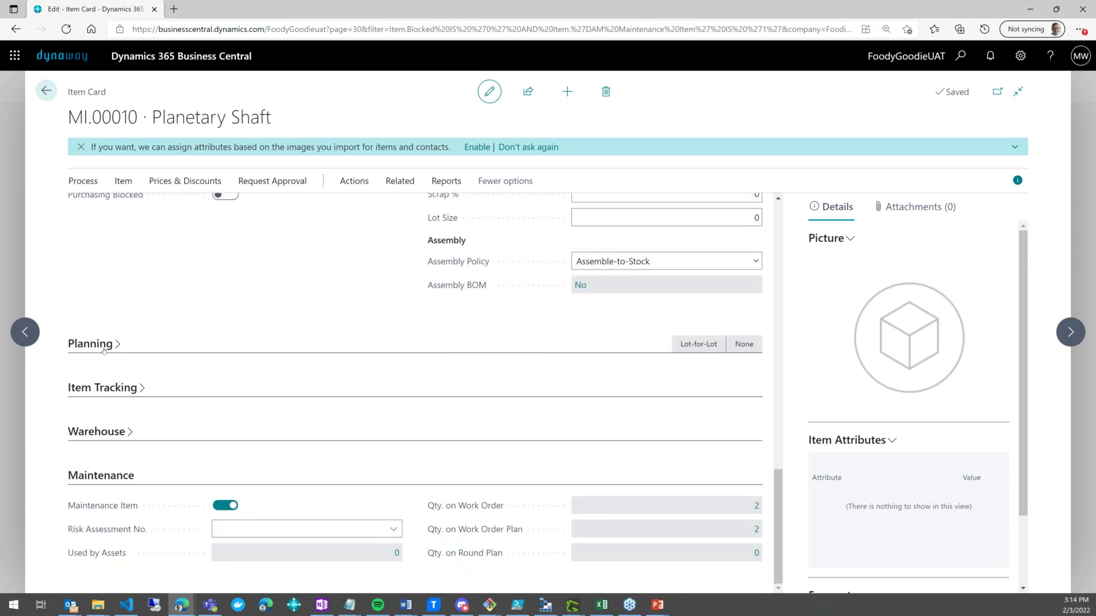
click(107, 349)
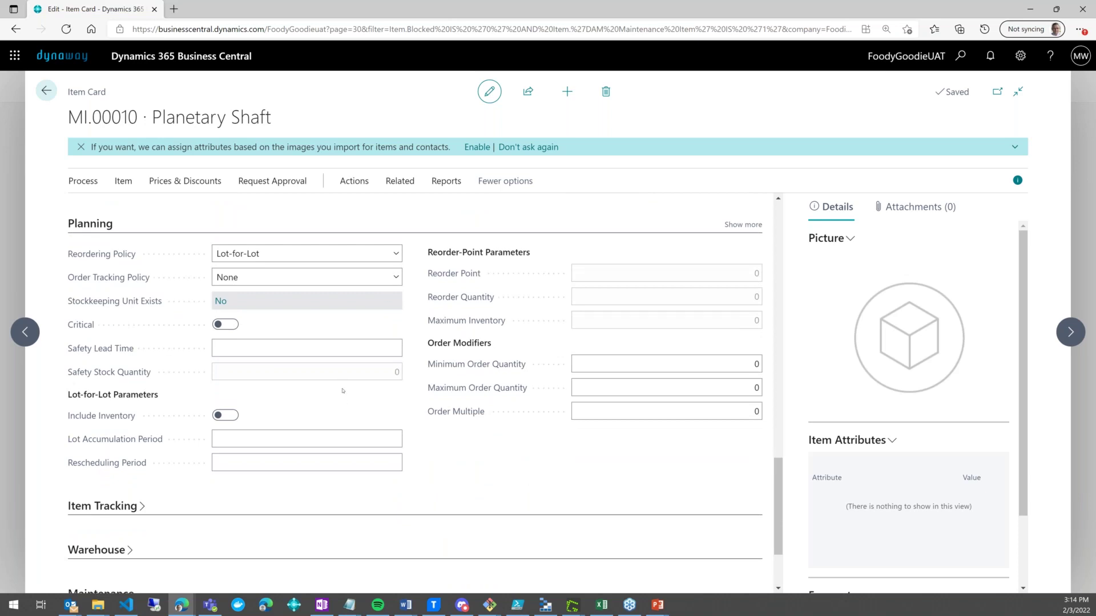
Step: Keep the Planetary Shaft on Lot-for-Lot and set its lot accumulation period to 12M
click(324, 258)
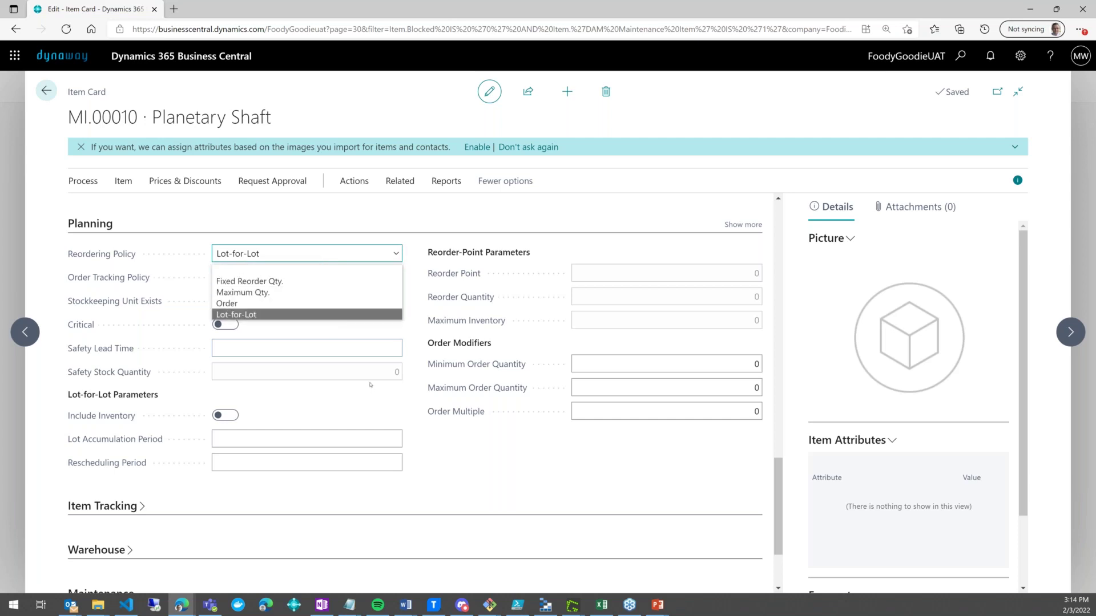
click(326, 386)
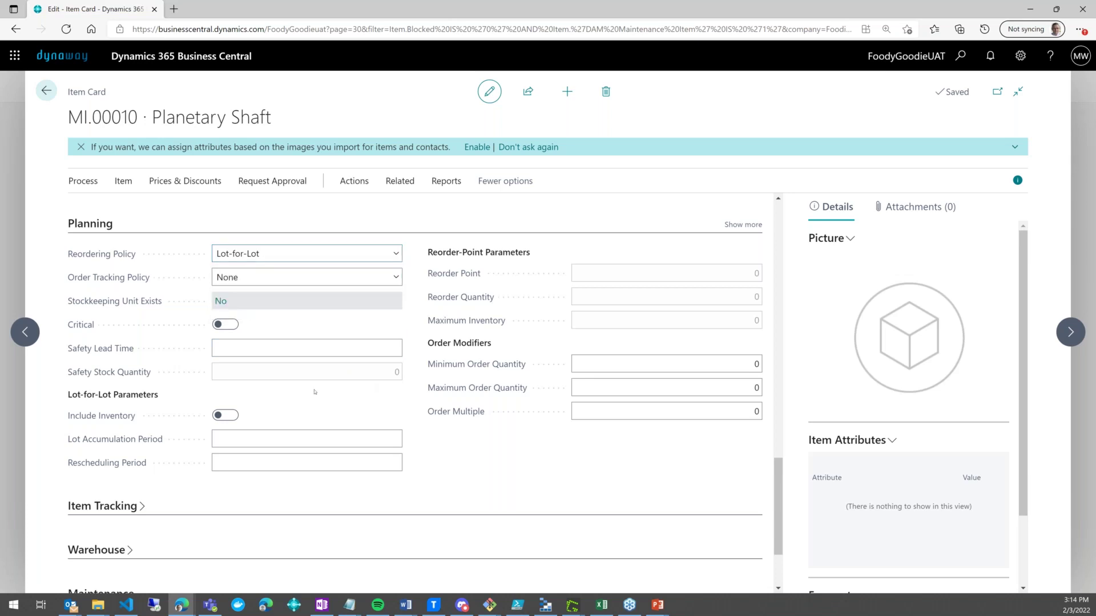
click(269, 436)
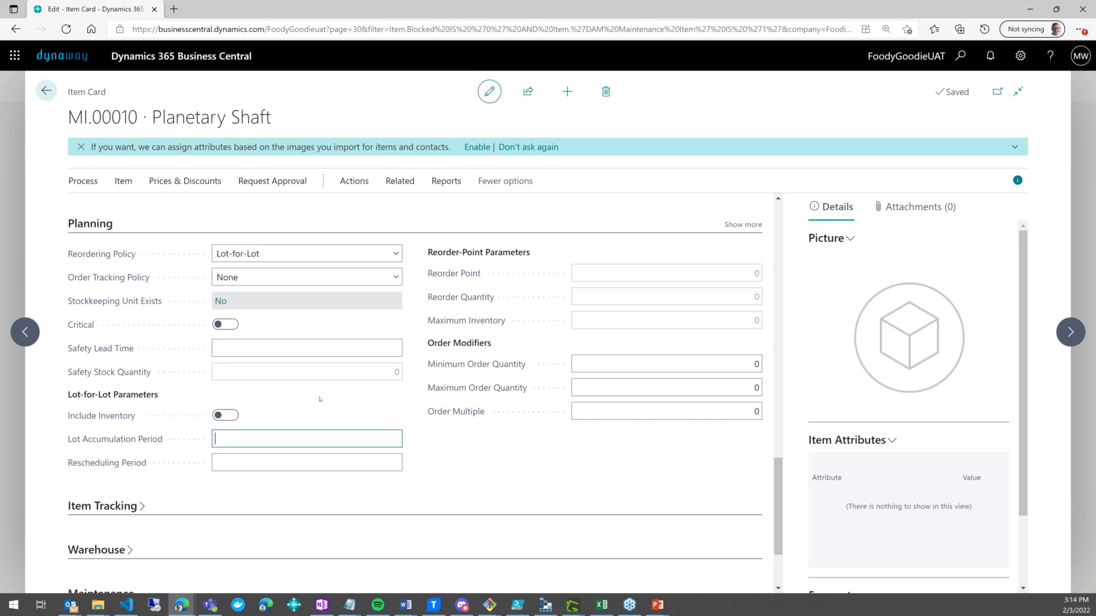
text(12M)
key(Tab)
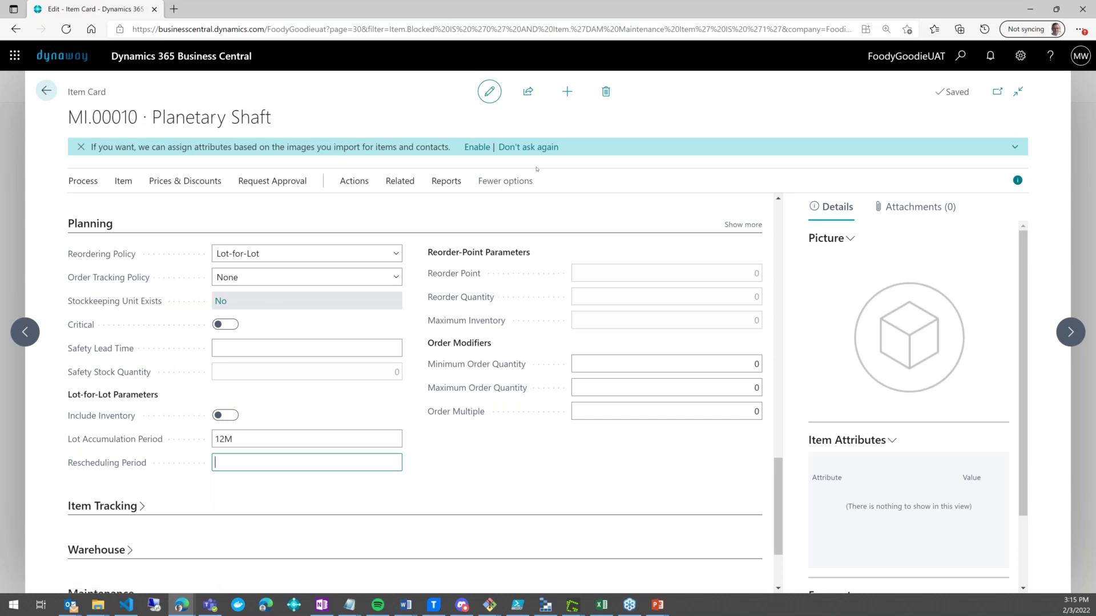
click(966, 67)
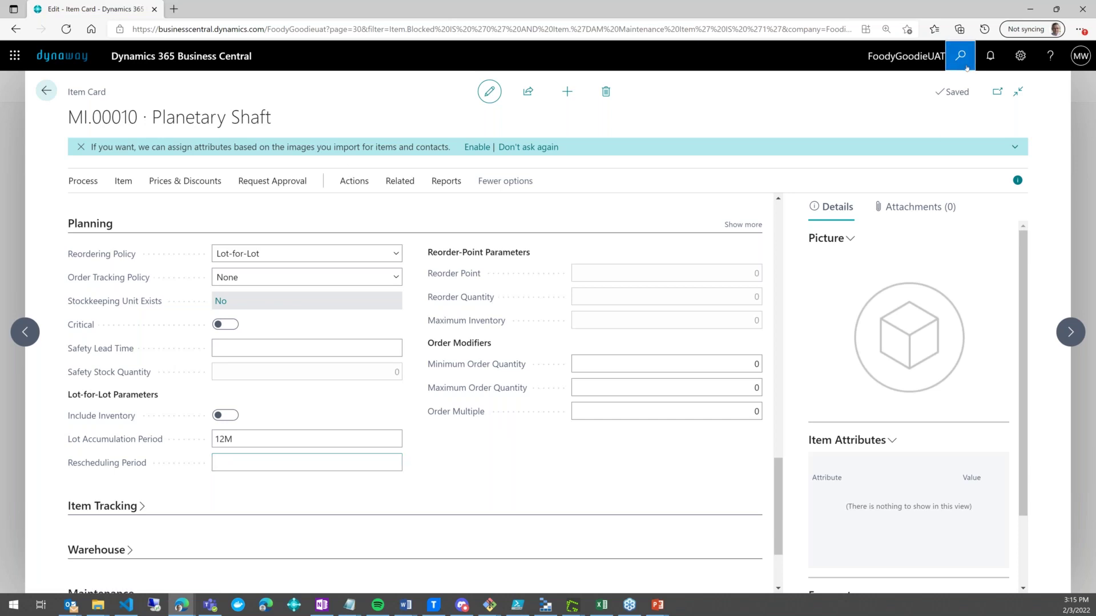
Step: Open the Requisition Worksheet through a 'req work' search and browse its lines
text(req work)
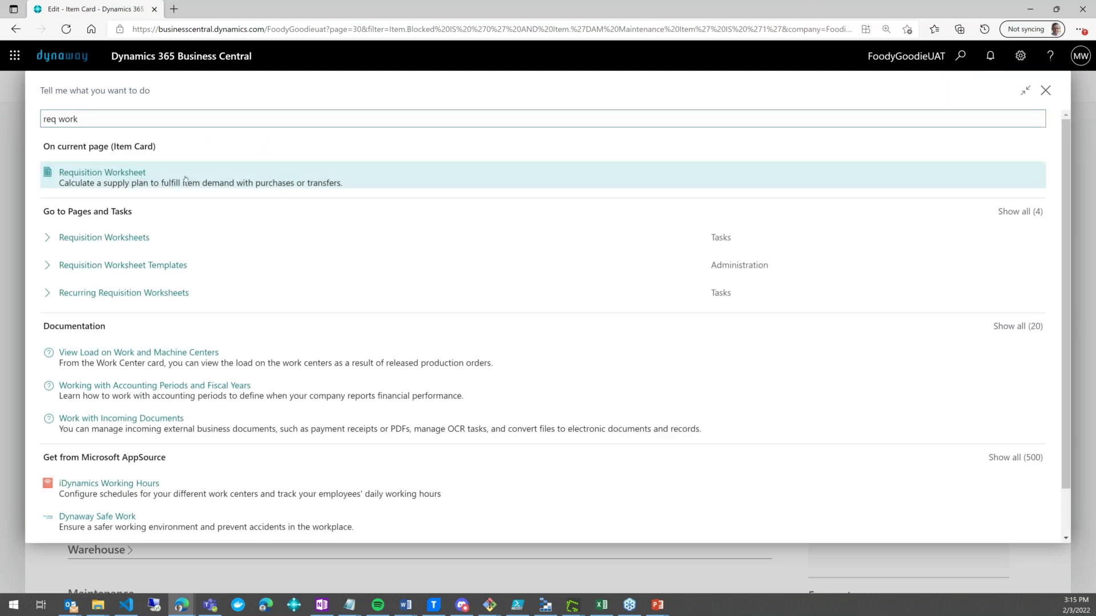
click(185, 179)
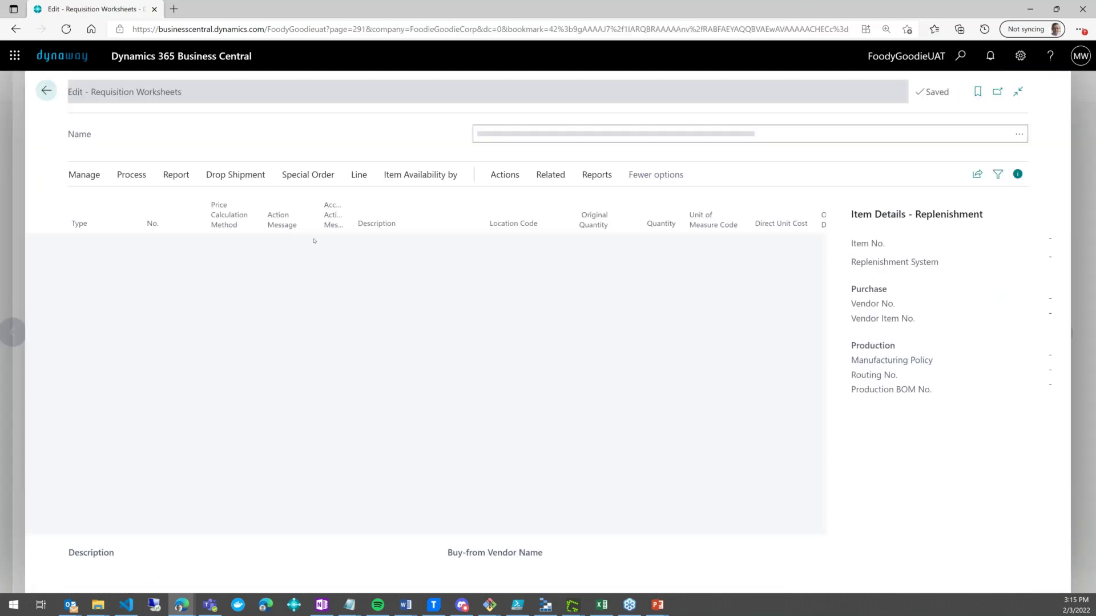
click(84, 175)
click(94, 245)
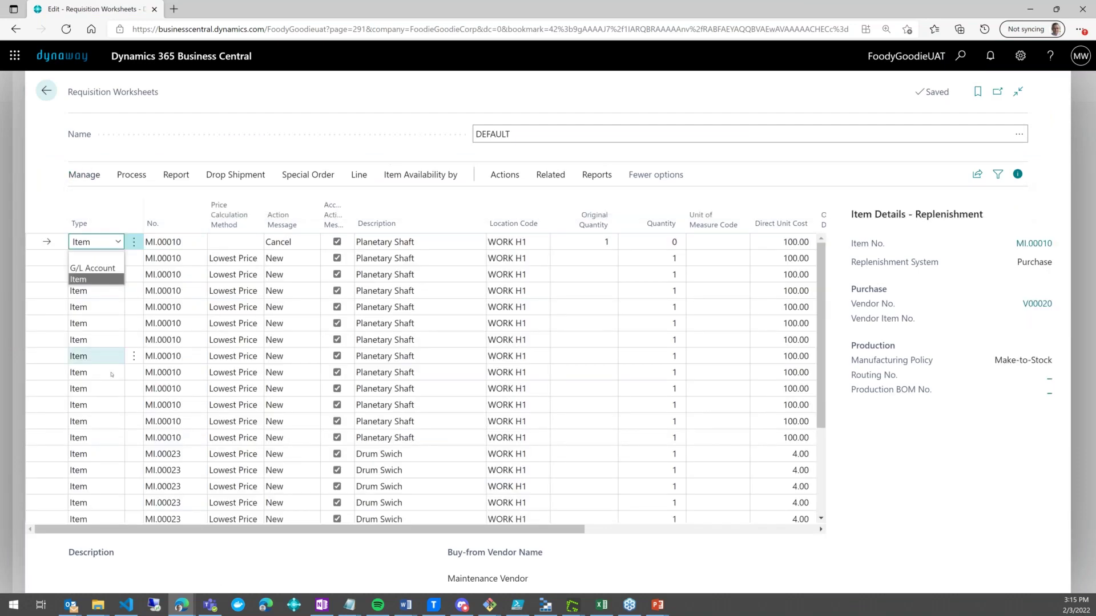
scroll(103, 411, down, 3)
click(116, 500)
Step: Select every worksheet line and delete them all, confirming the deletion
key(ctrl+a)
click(84, 175)
click(101, 201)
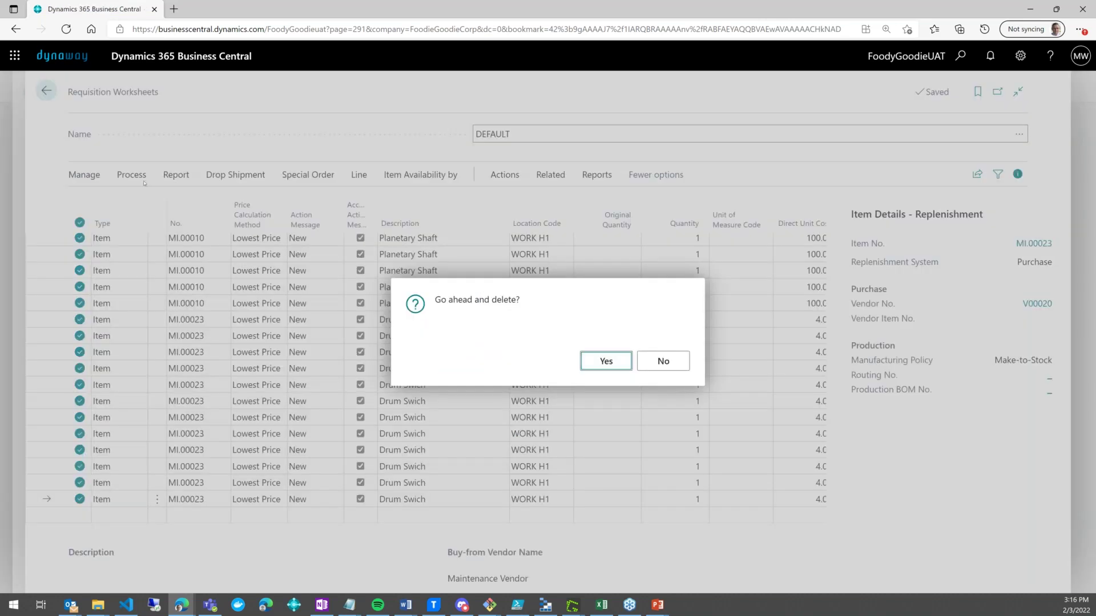
key(Return)
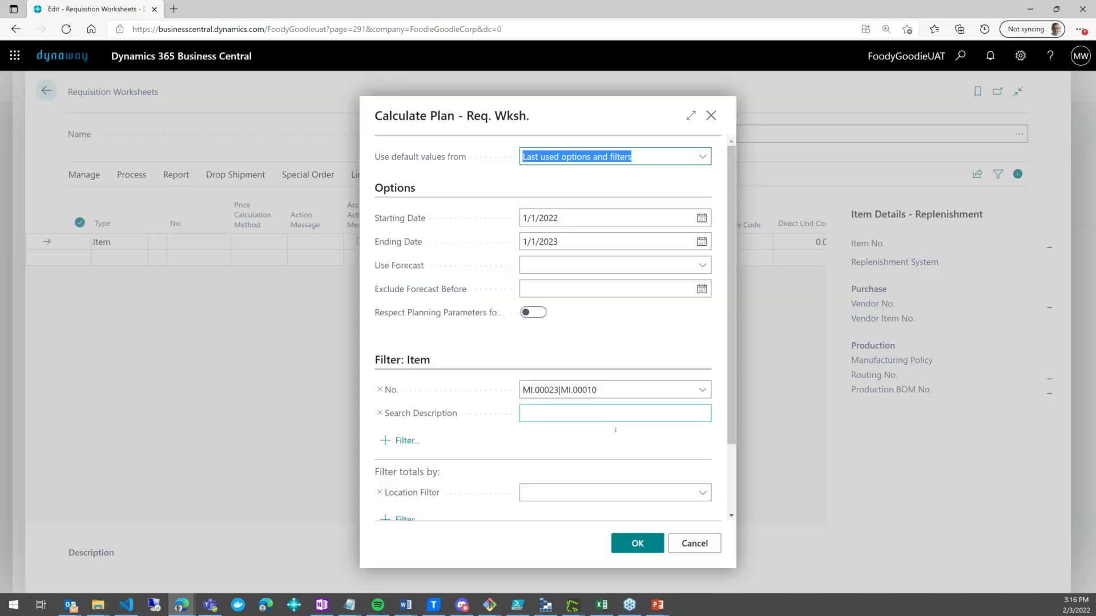
click(582, 389)
click(582, 390)
click(626, 542)
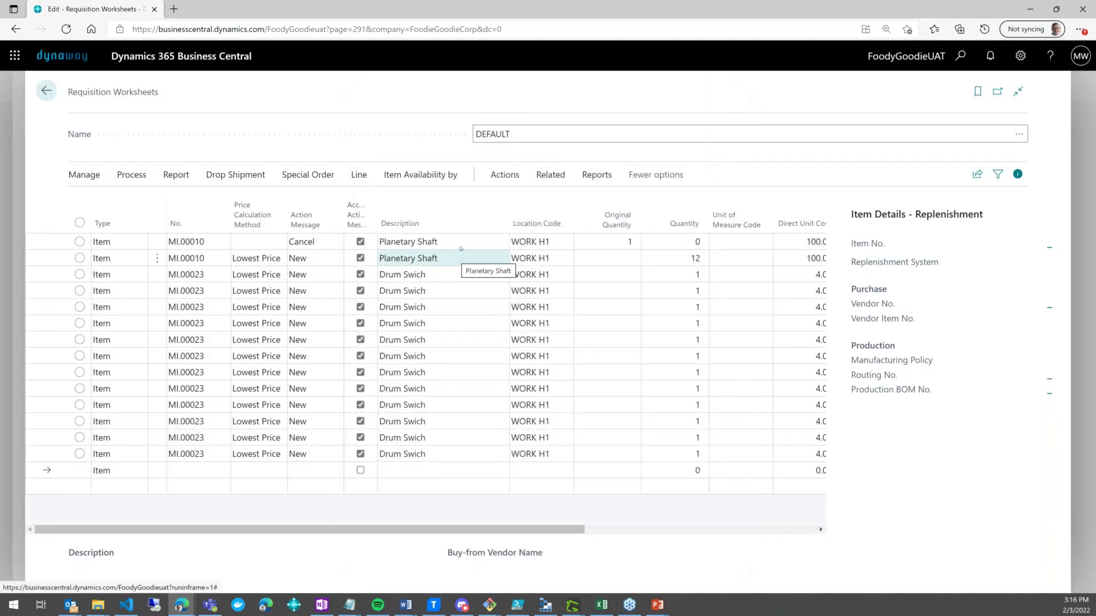
click(462, 246)
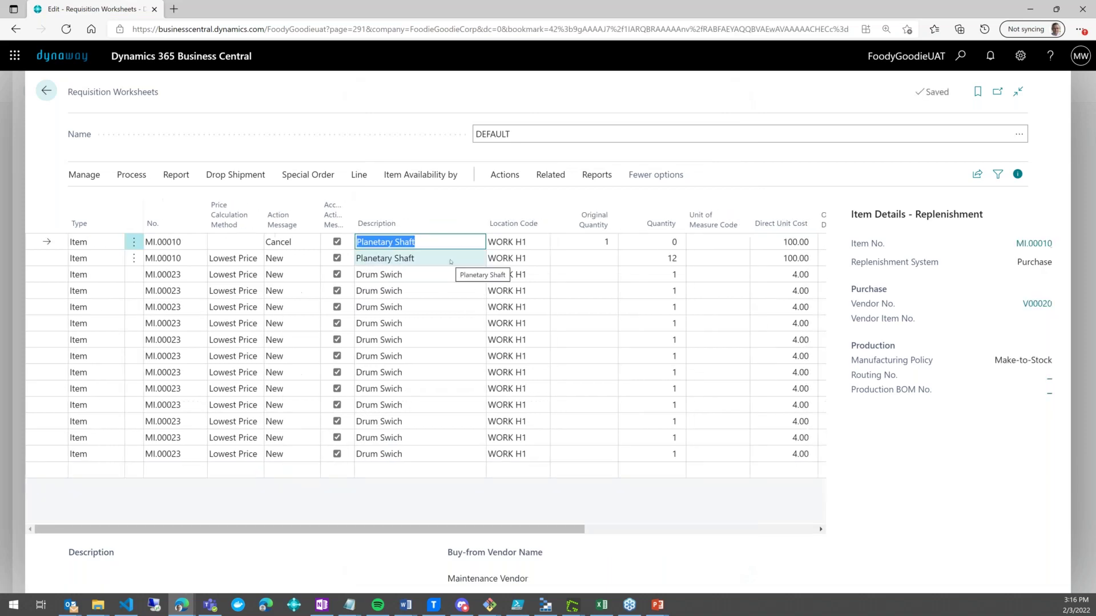
click(451, 260)
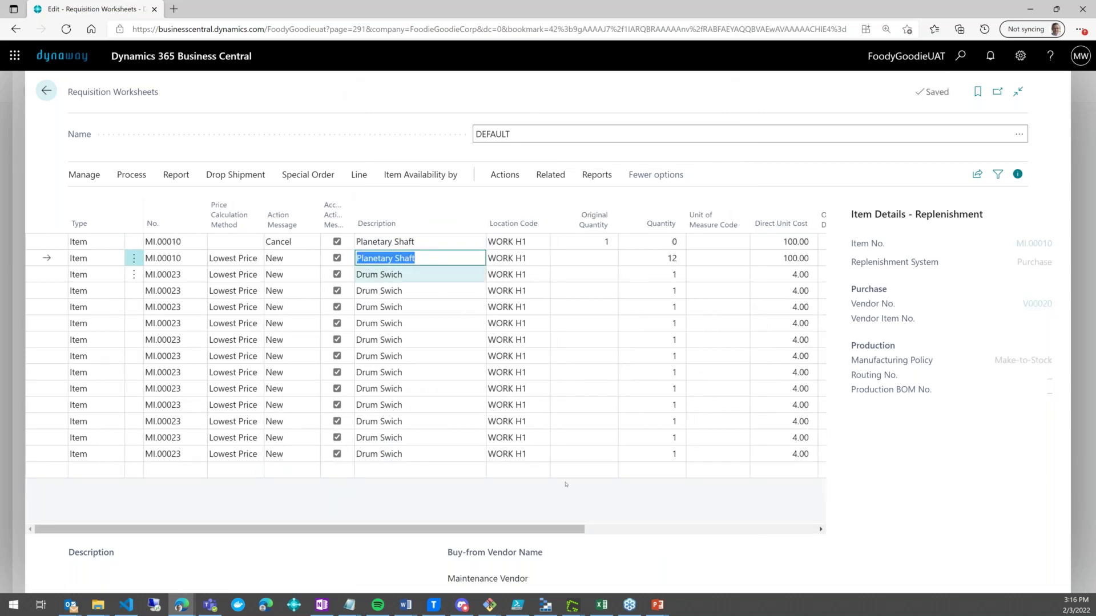
scroll(558, 529, right, 3)
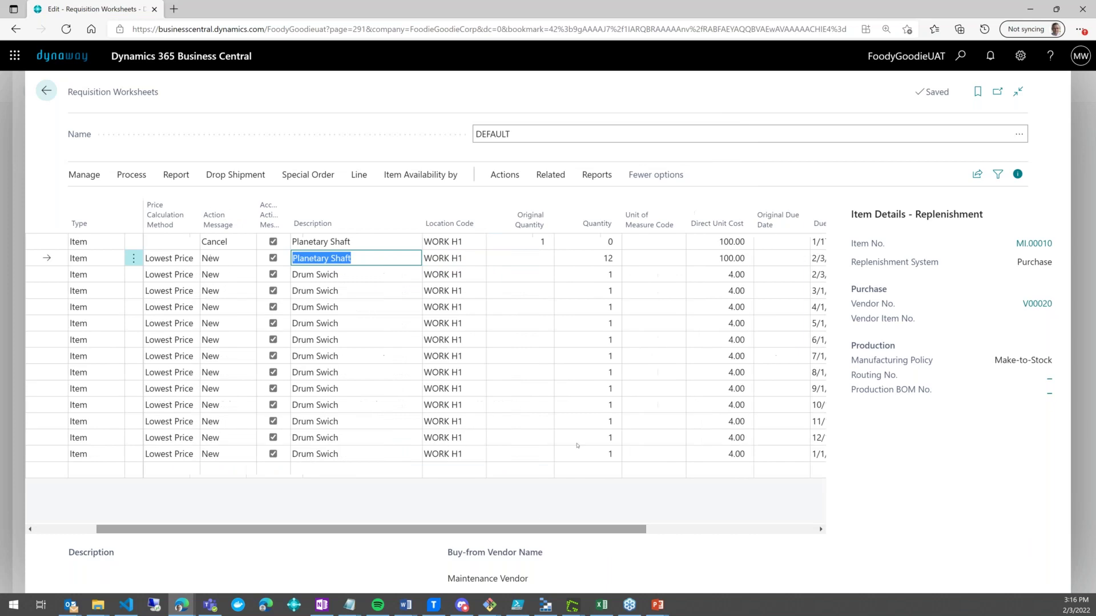
click(550, 175)
click(506, 176)
click(194, 200)
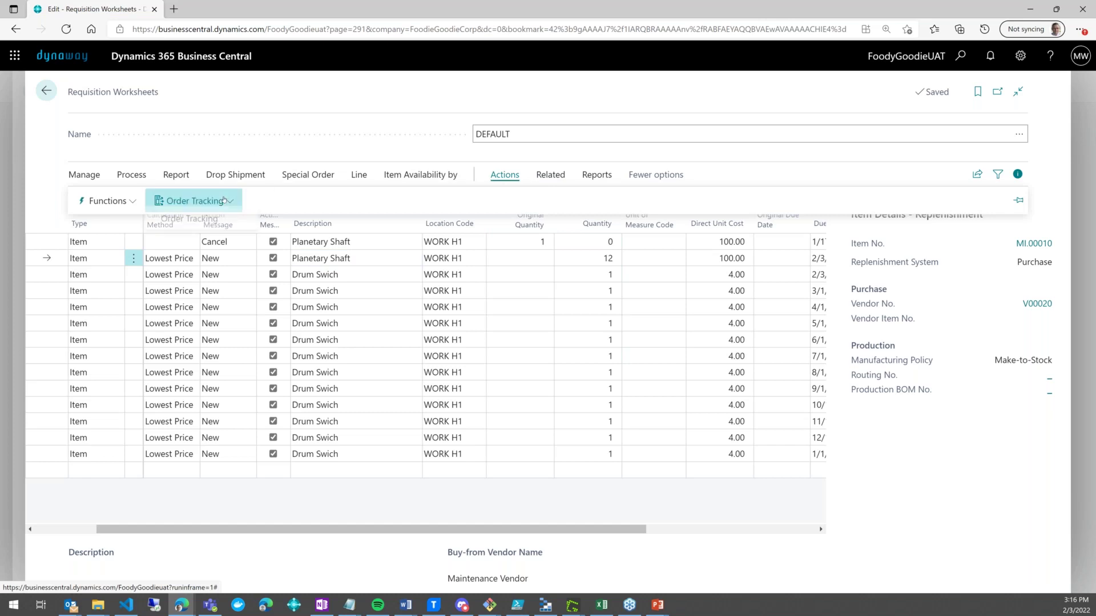
click(222, 223)
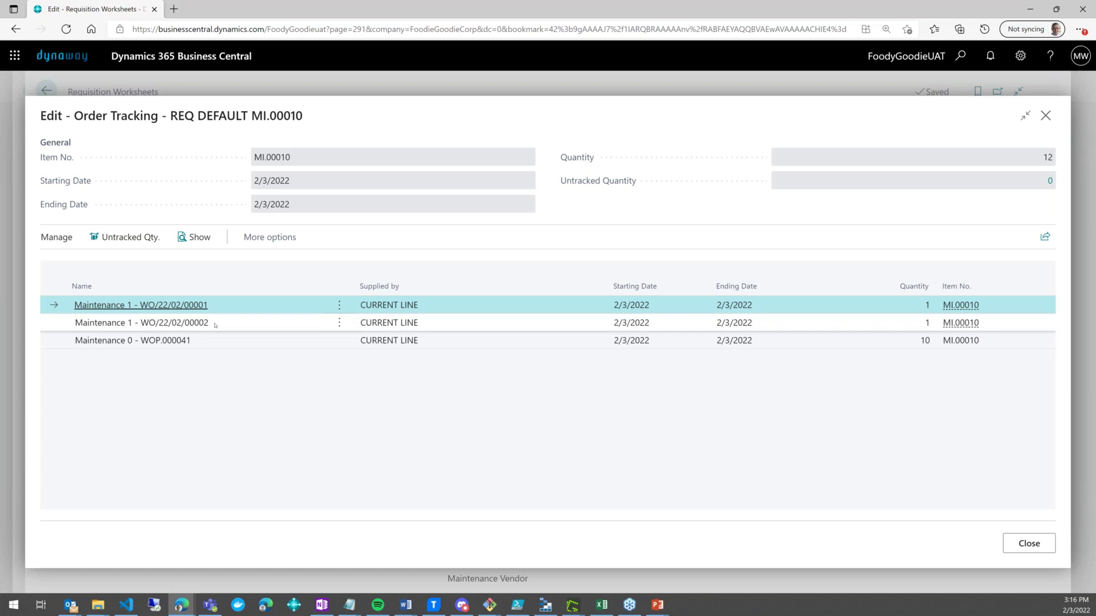
click(234, 338)
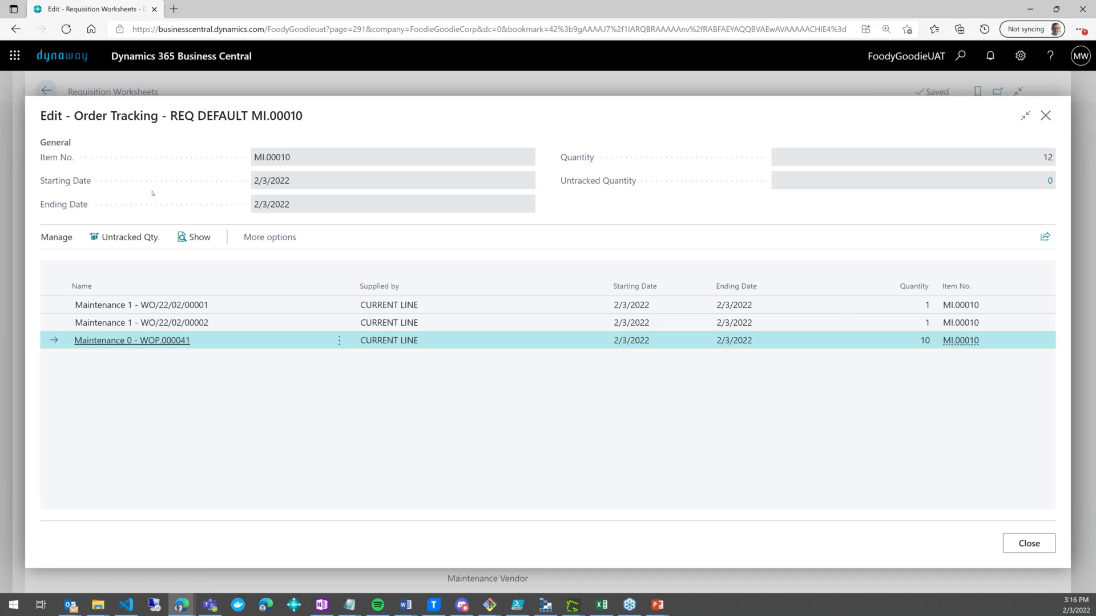
click(203, 244)
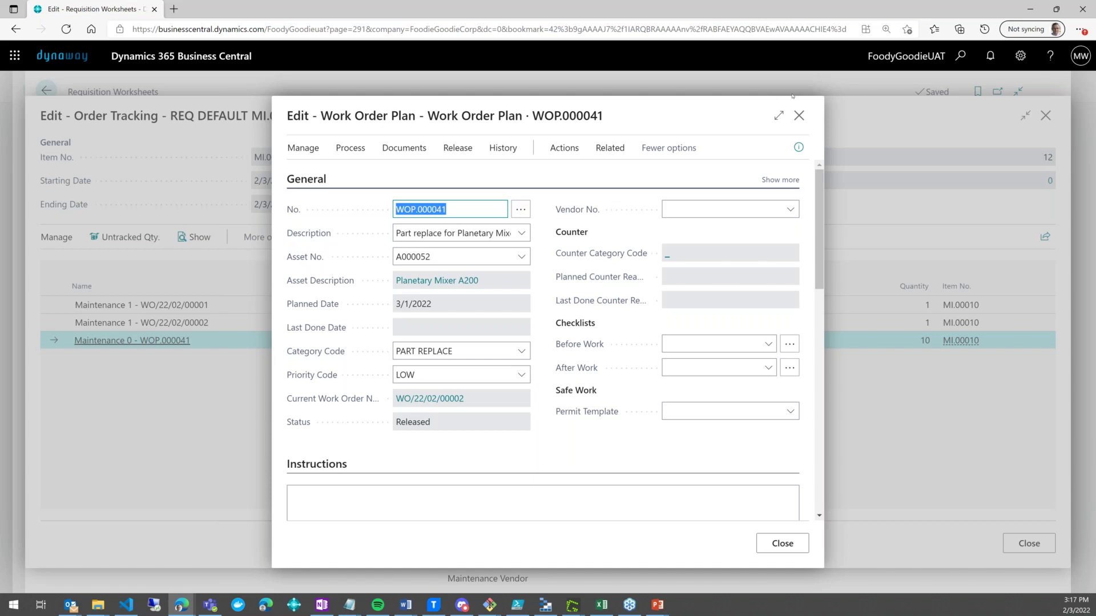
click(798, 115)
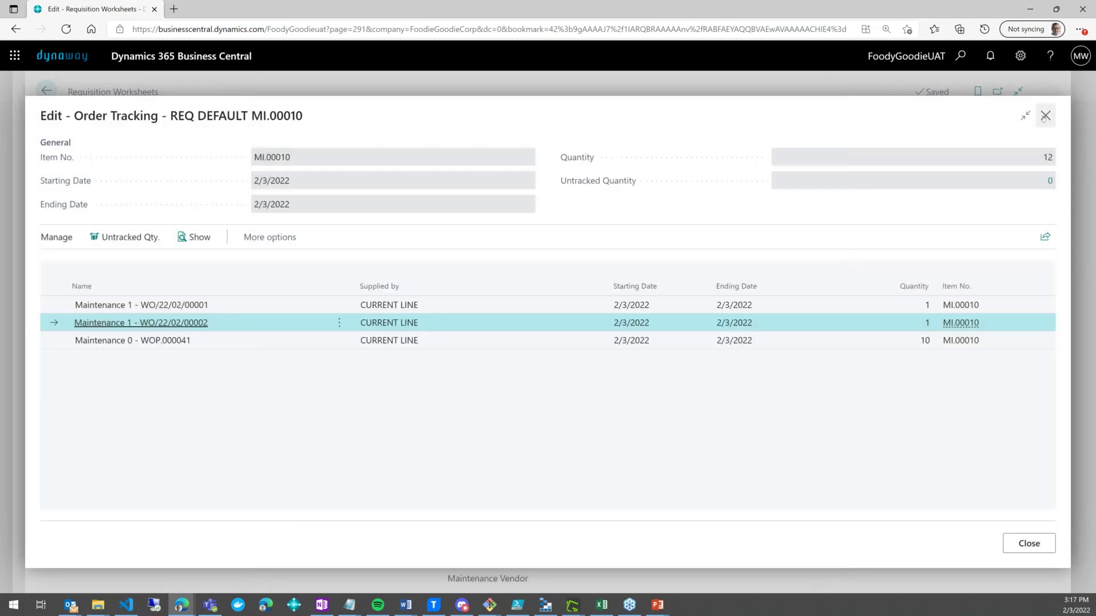
click(1045, 116)
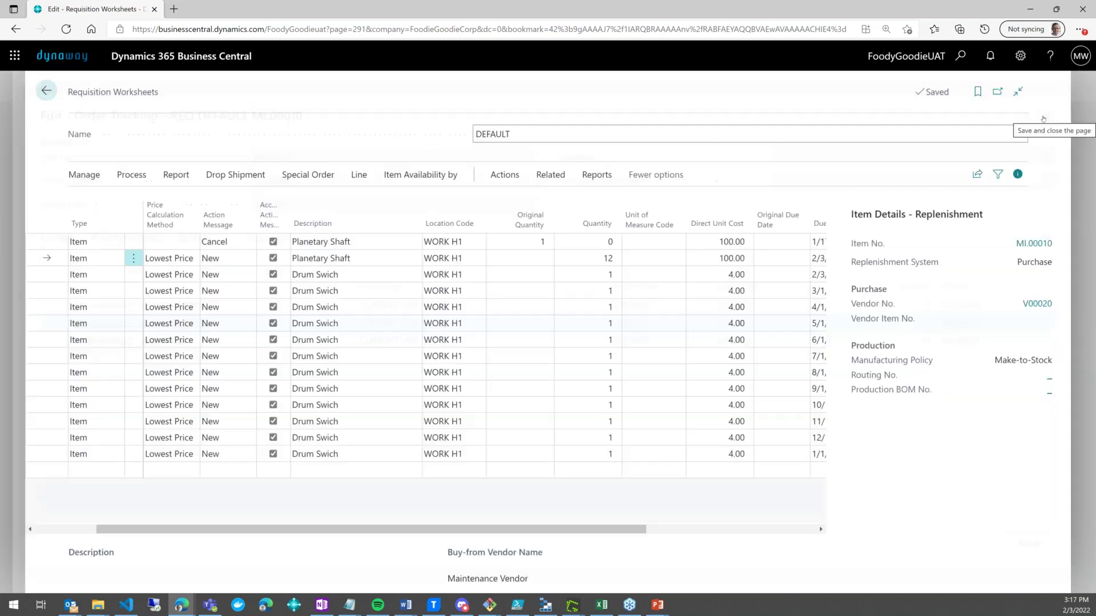
Step: Uncheck Accept Action Message on all eleven Drum Swich lines, leaving the Planetary Shaft lines accepted
click(273, 275)
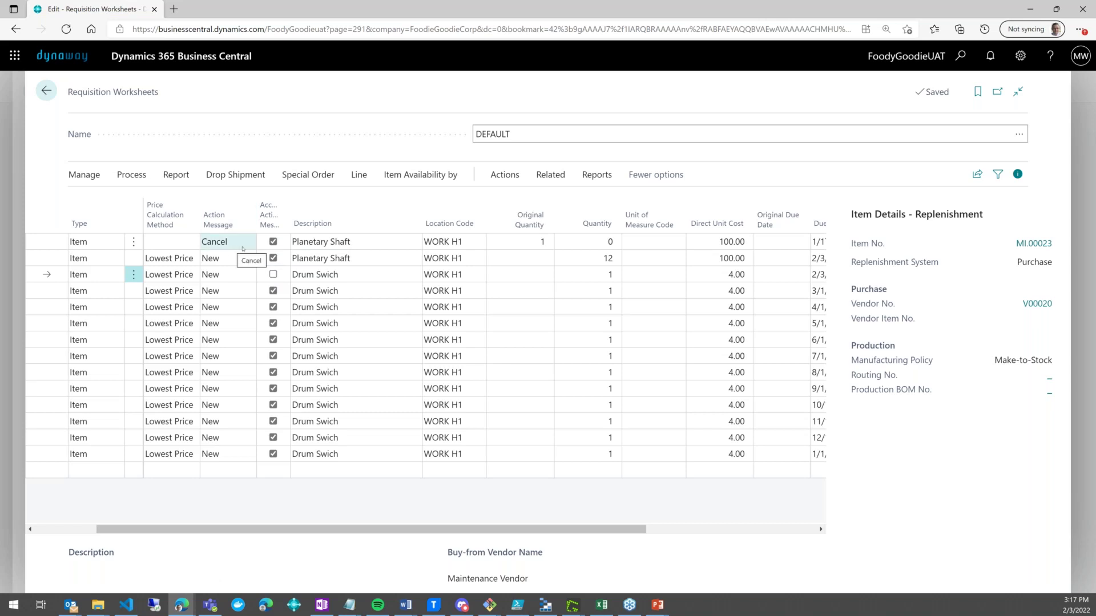
click(272, 290)
click(273, 307)
click(273, 323)
click(273, 340)
click(273, 355)
click(273, 372)
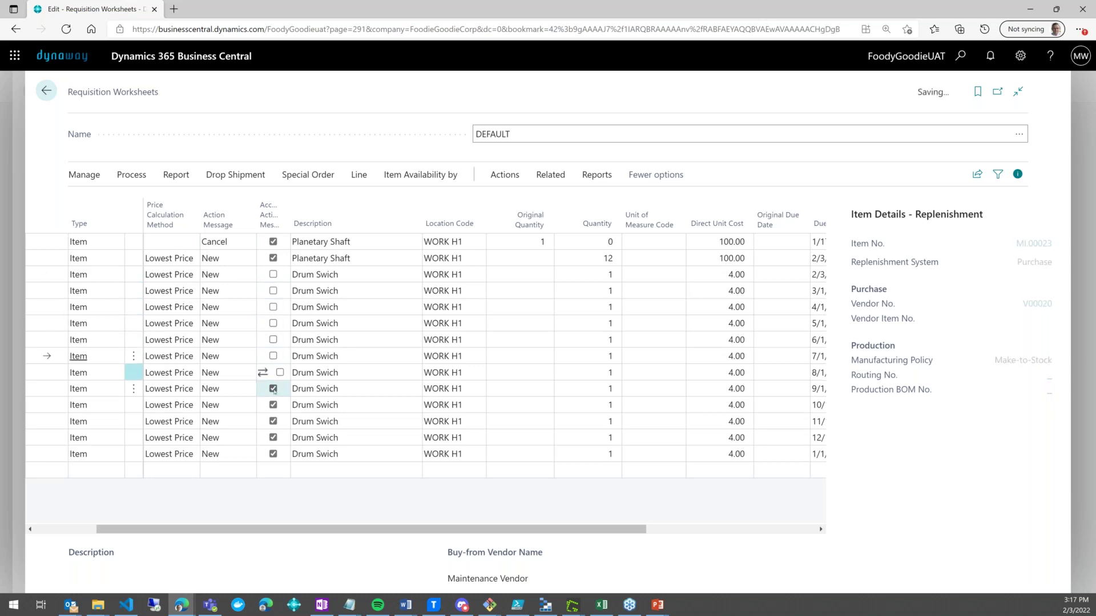
click(272, 389)
click(273, 404)
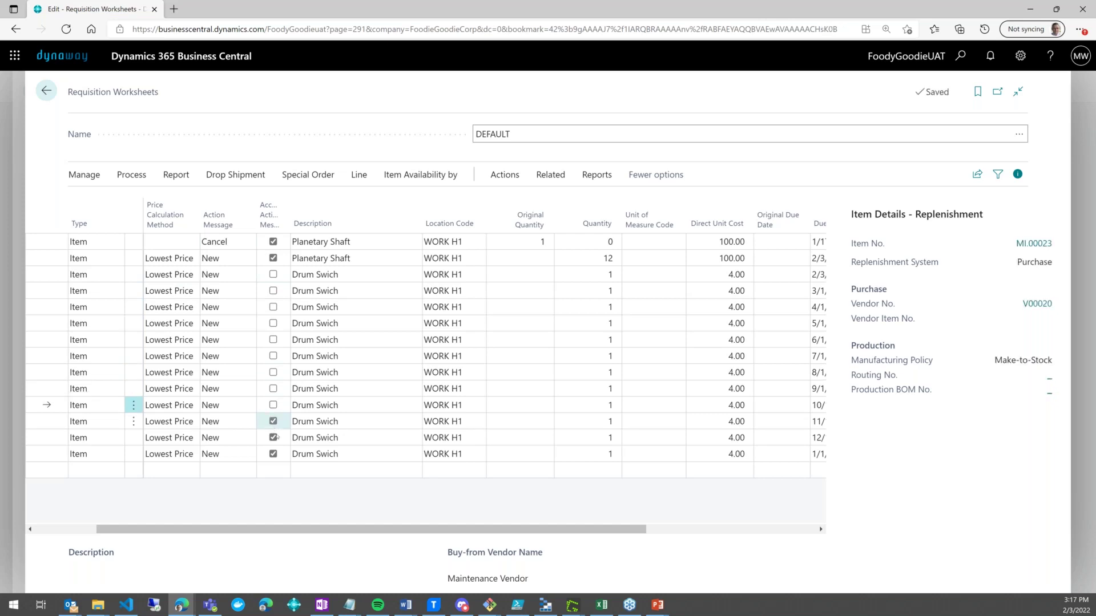
click(273, 437)
click(272, 453)
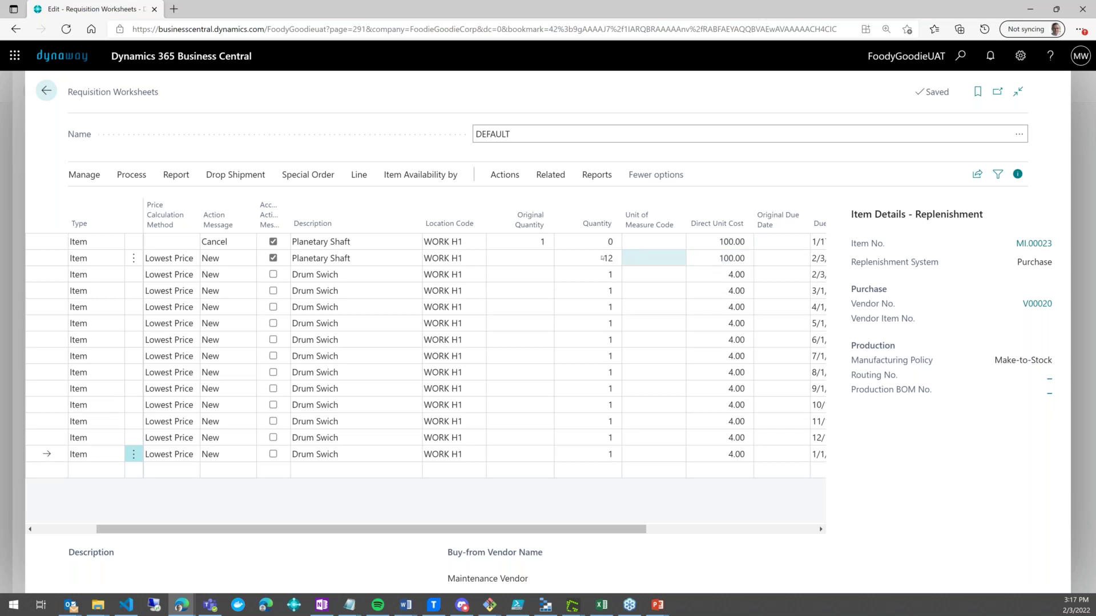
drag(647, 529, 809, 529)
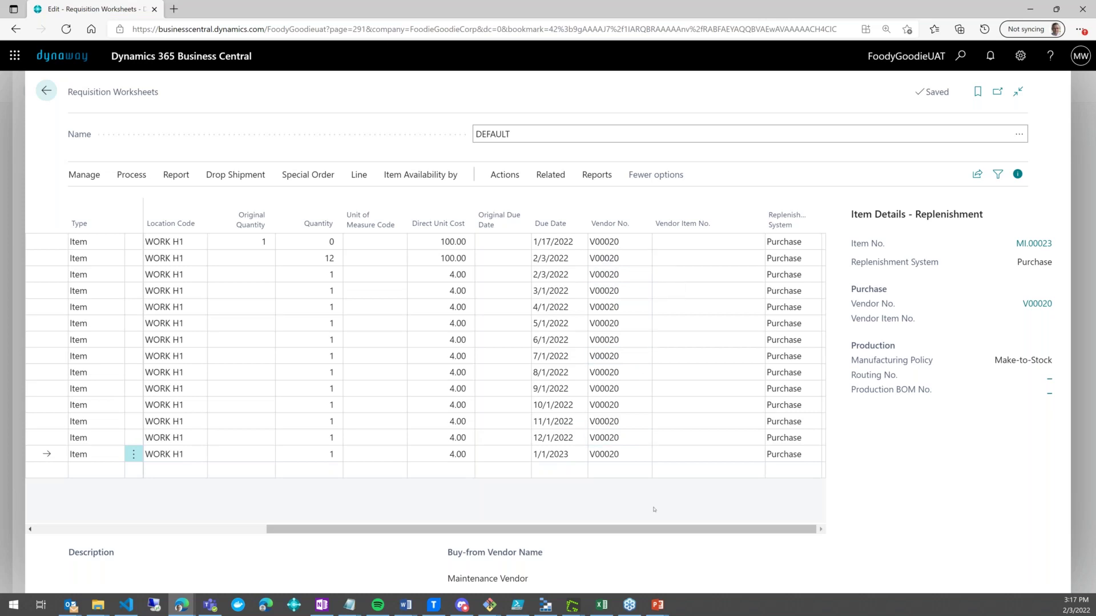
drag(658, 529, 426, 528)
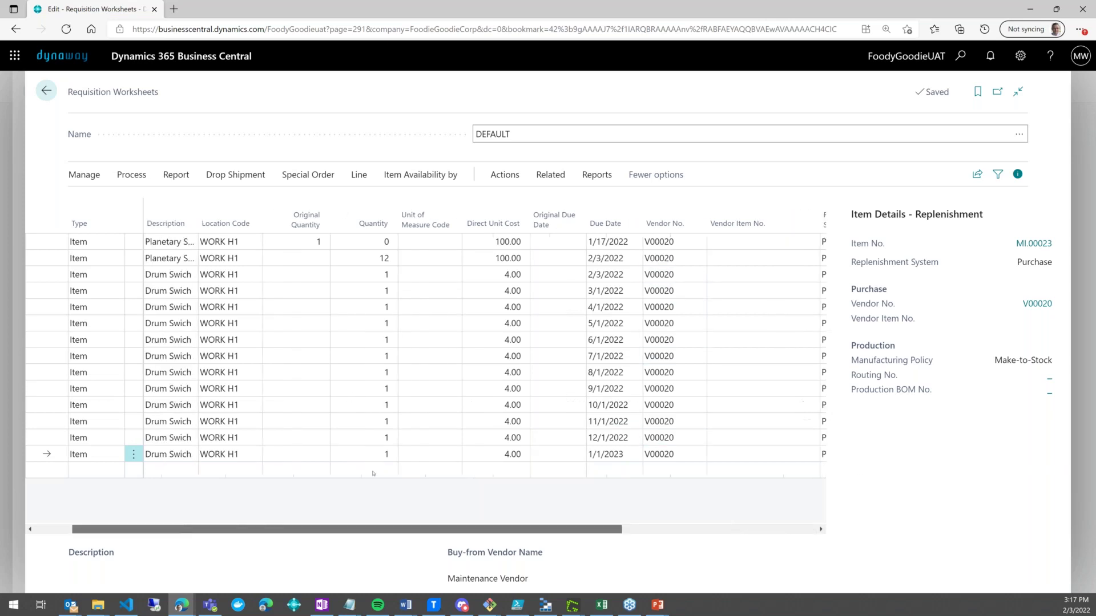
Step: Run Carry Out Action Message from the worksheet's Process actions and confirm with OK
click(104, 175)
click(131, 175)
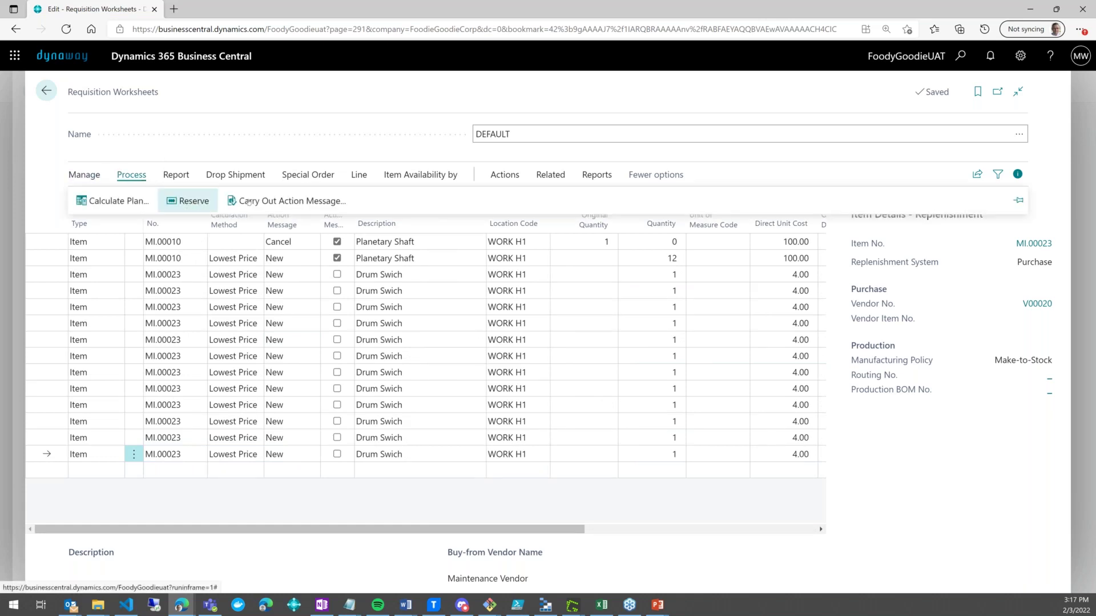
click(315, 201)
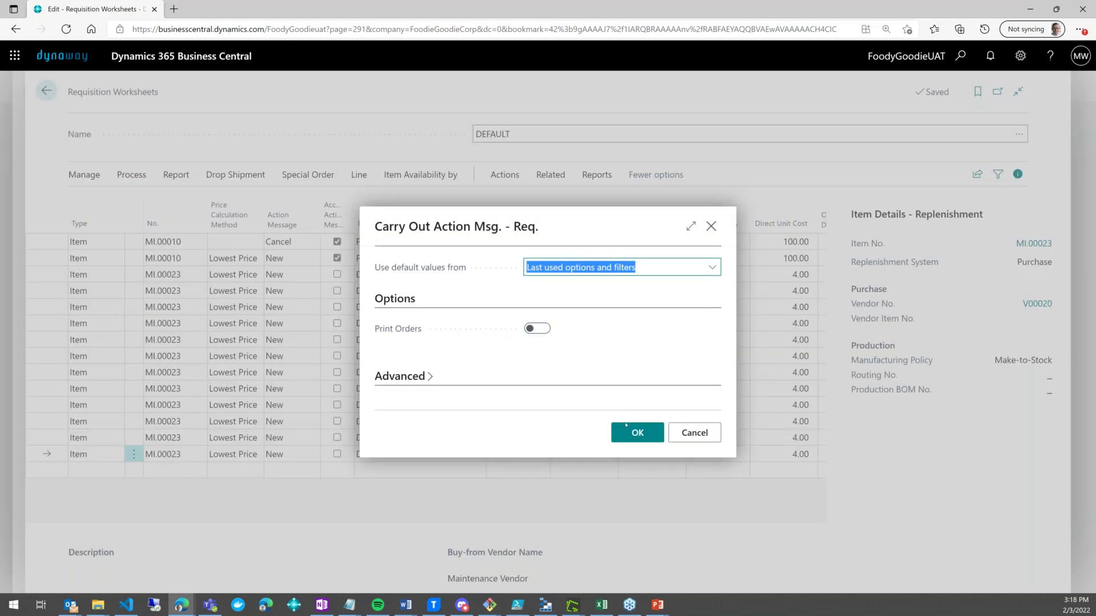
click(627, 427)
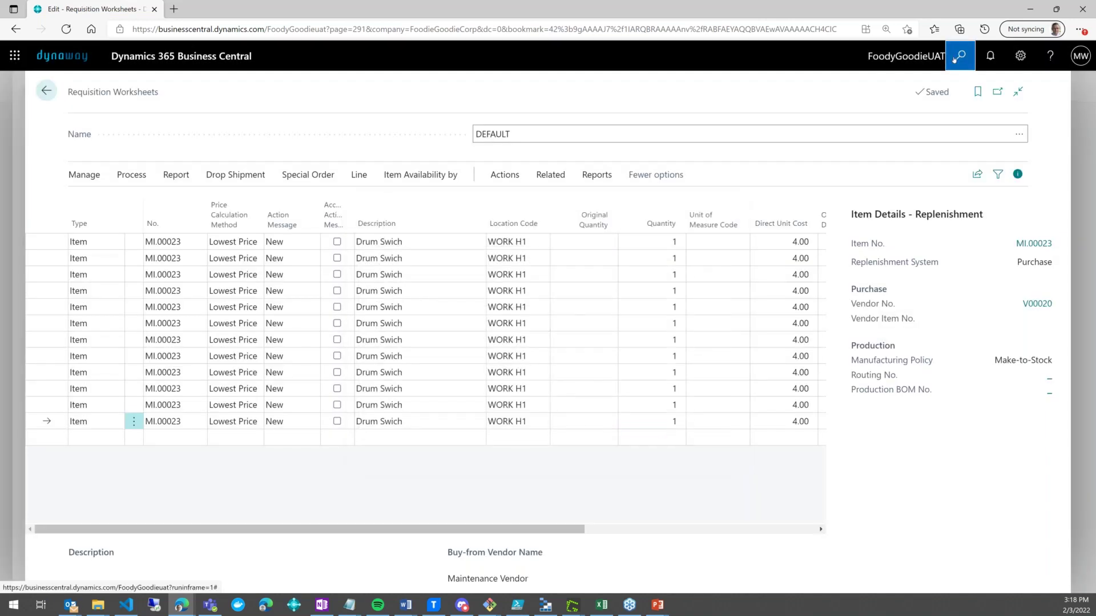
Step: Open the Purchase Orders list via a 'purch order' search and open order 106009
click(960, 56)
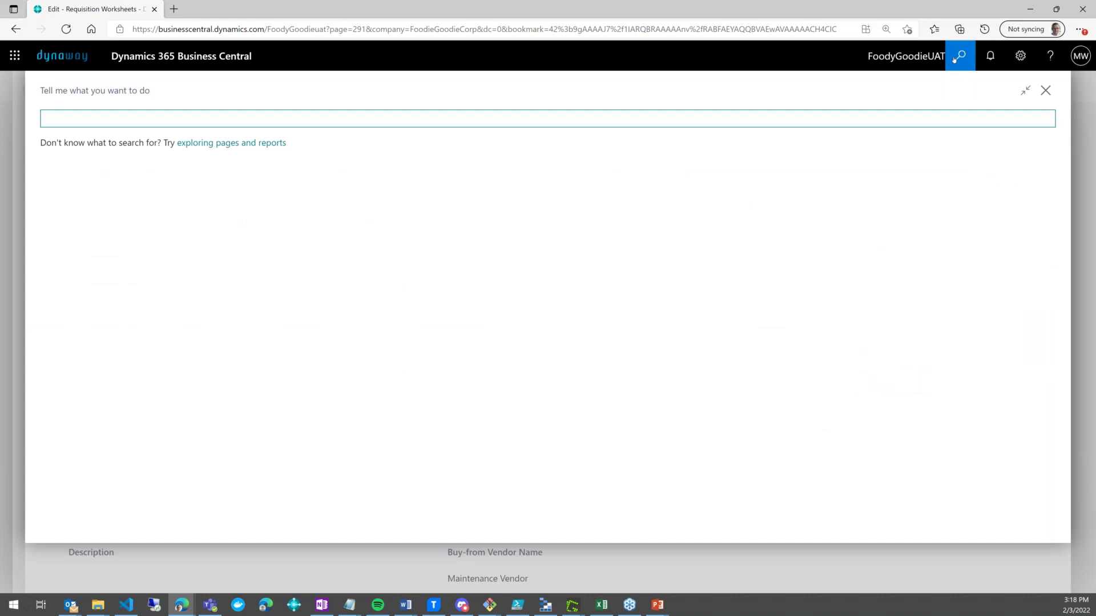
text(purch order)
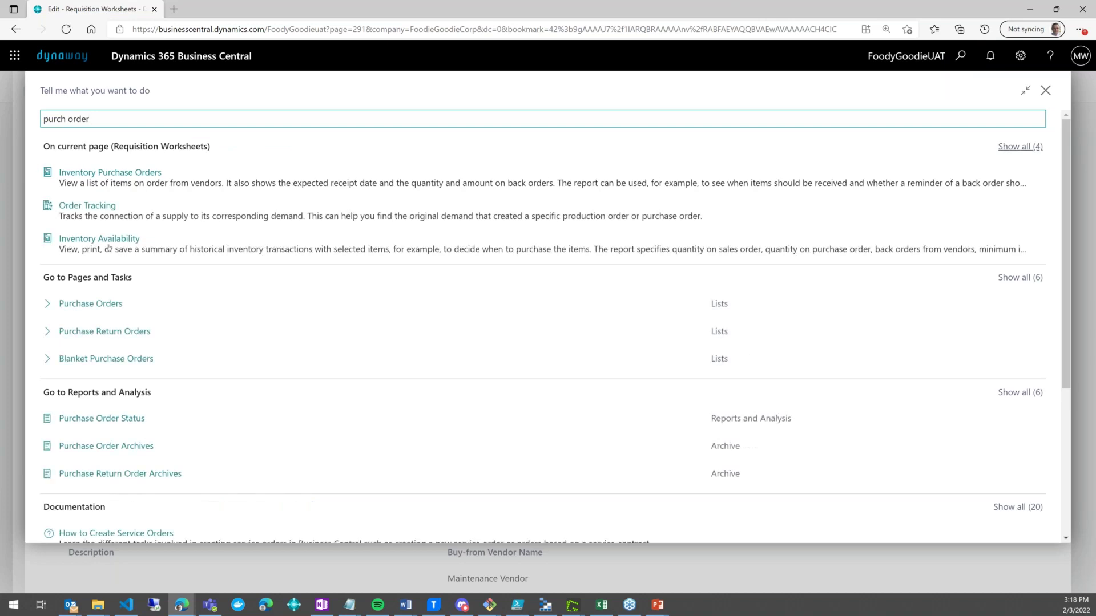
click(119, 303)
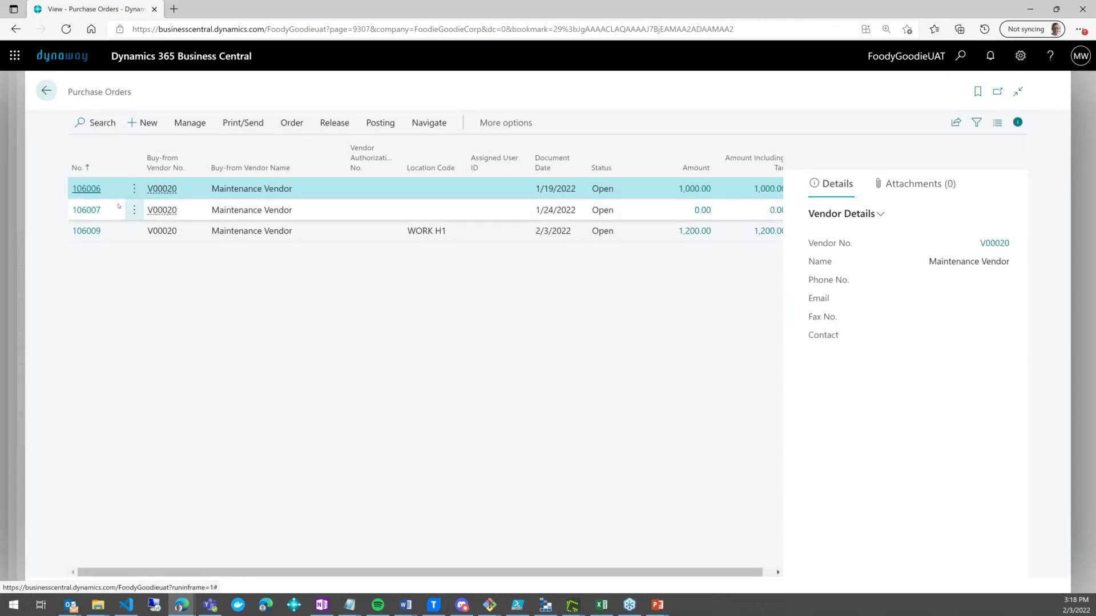
click(93, 234)
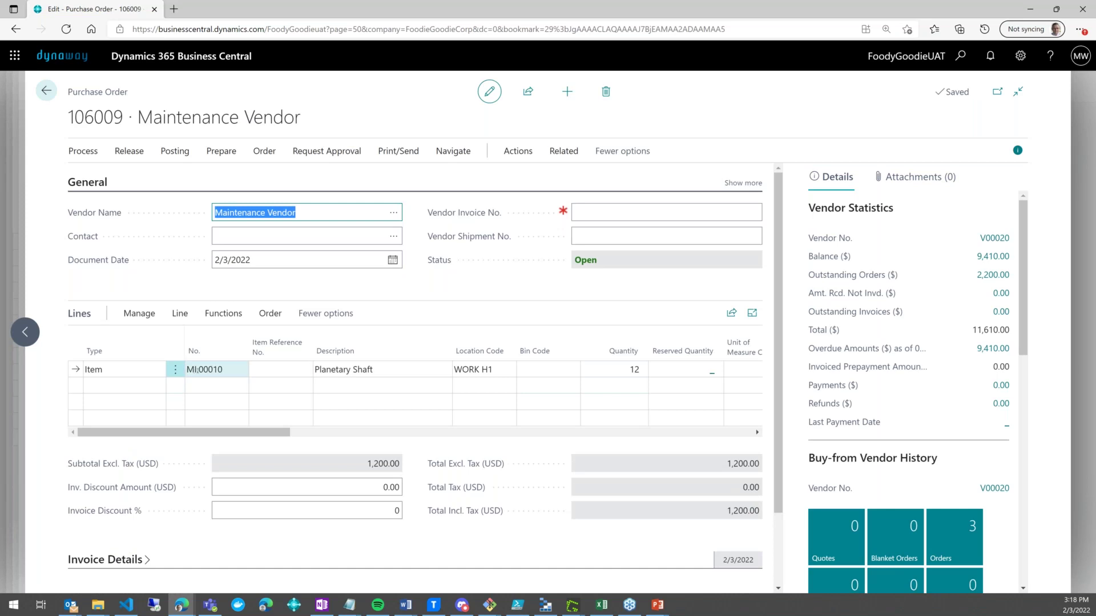
Step: Verify the purchase line's 100.00 direct unit cost, then advance to the What's next? slide
click(388, 433)
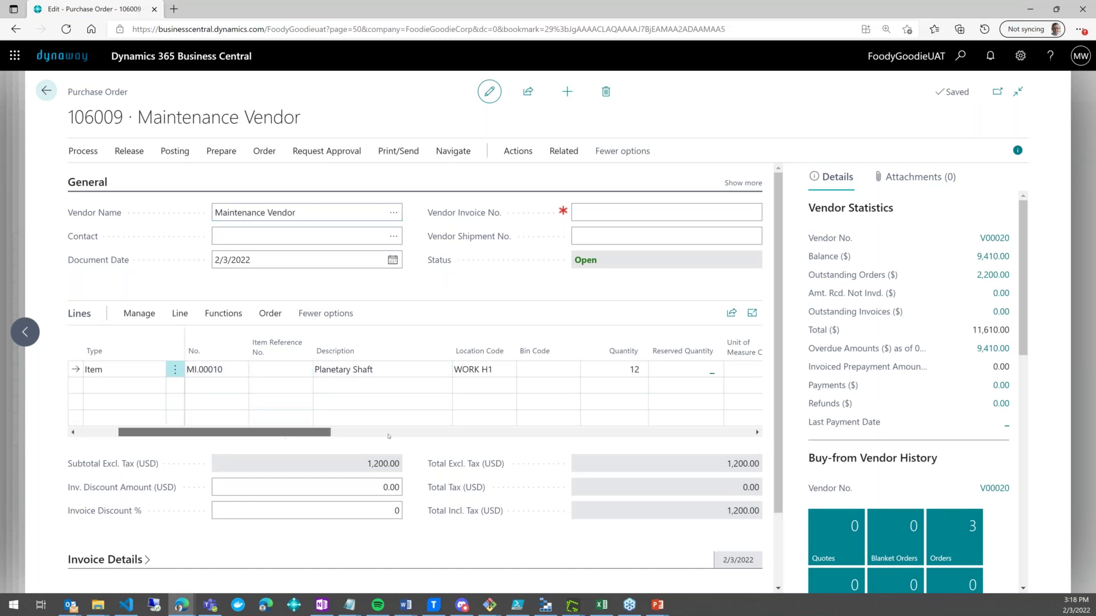
click(388, 436)
click(436, 370)
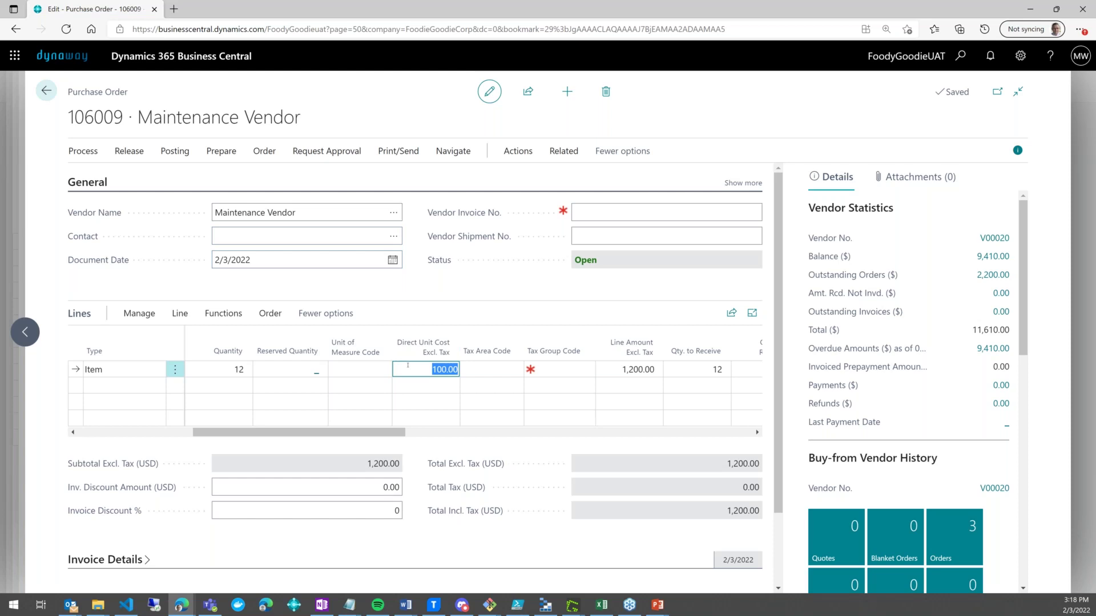
scroll(628, 446, down, 2)
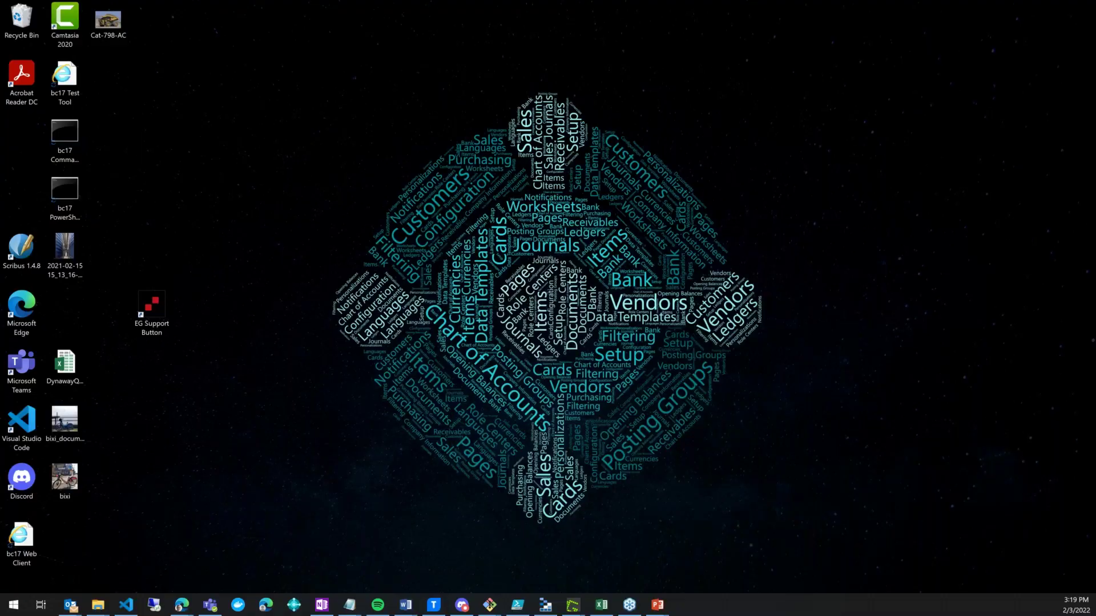
key(Right)
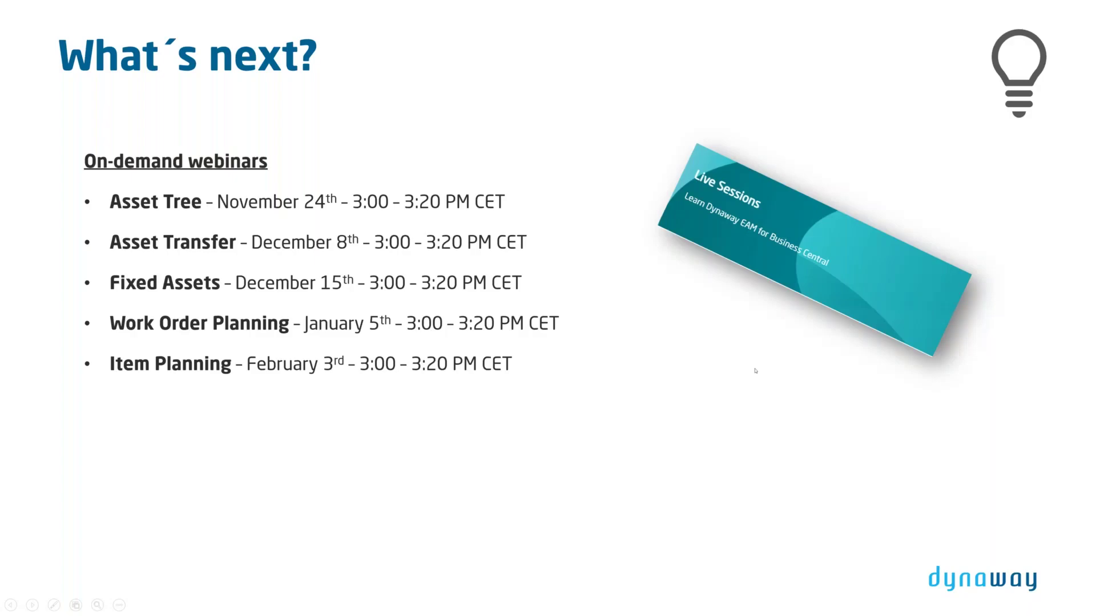